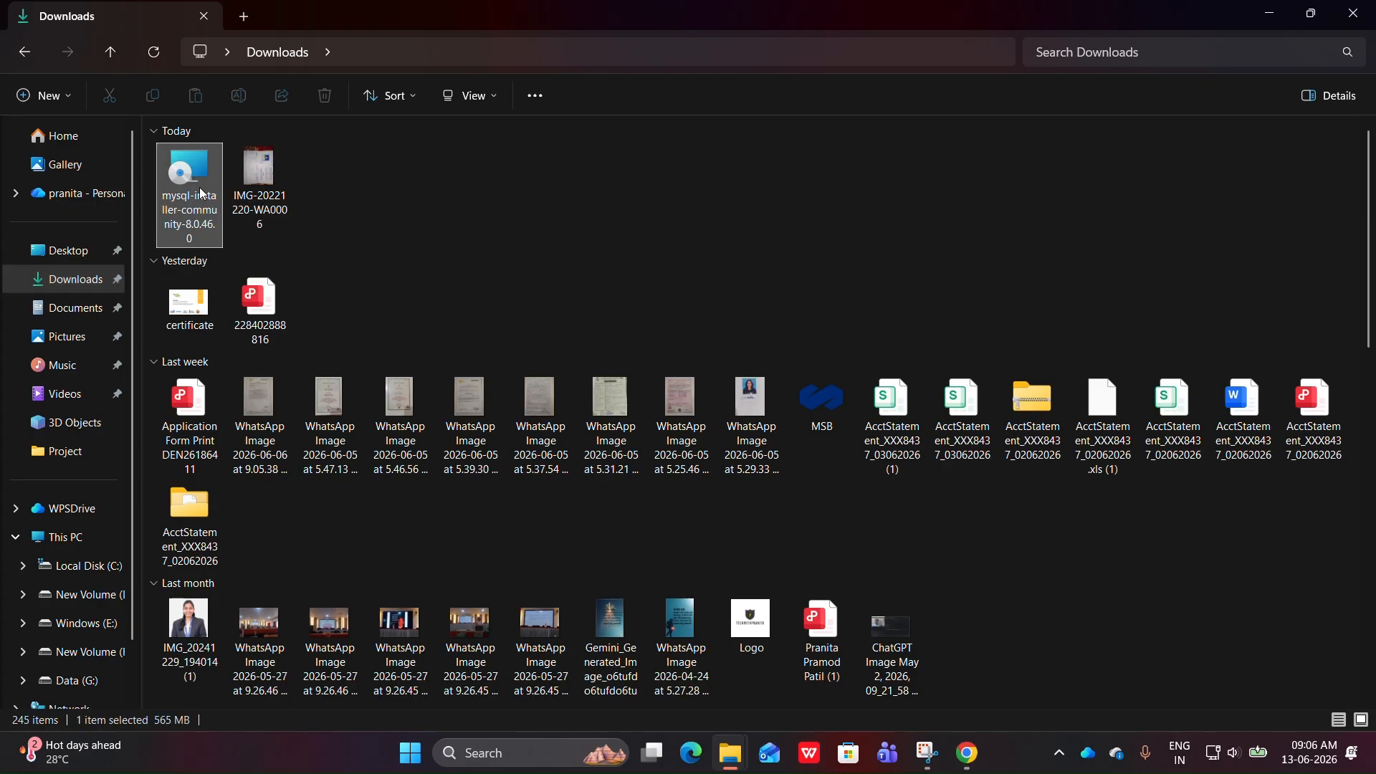
# - Launch the mysql-installer-community-8.0.46.0 installer from Downloads and choose the Custom setup type
pyautogui.rightClick(203, 194)
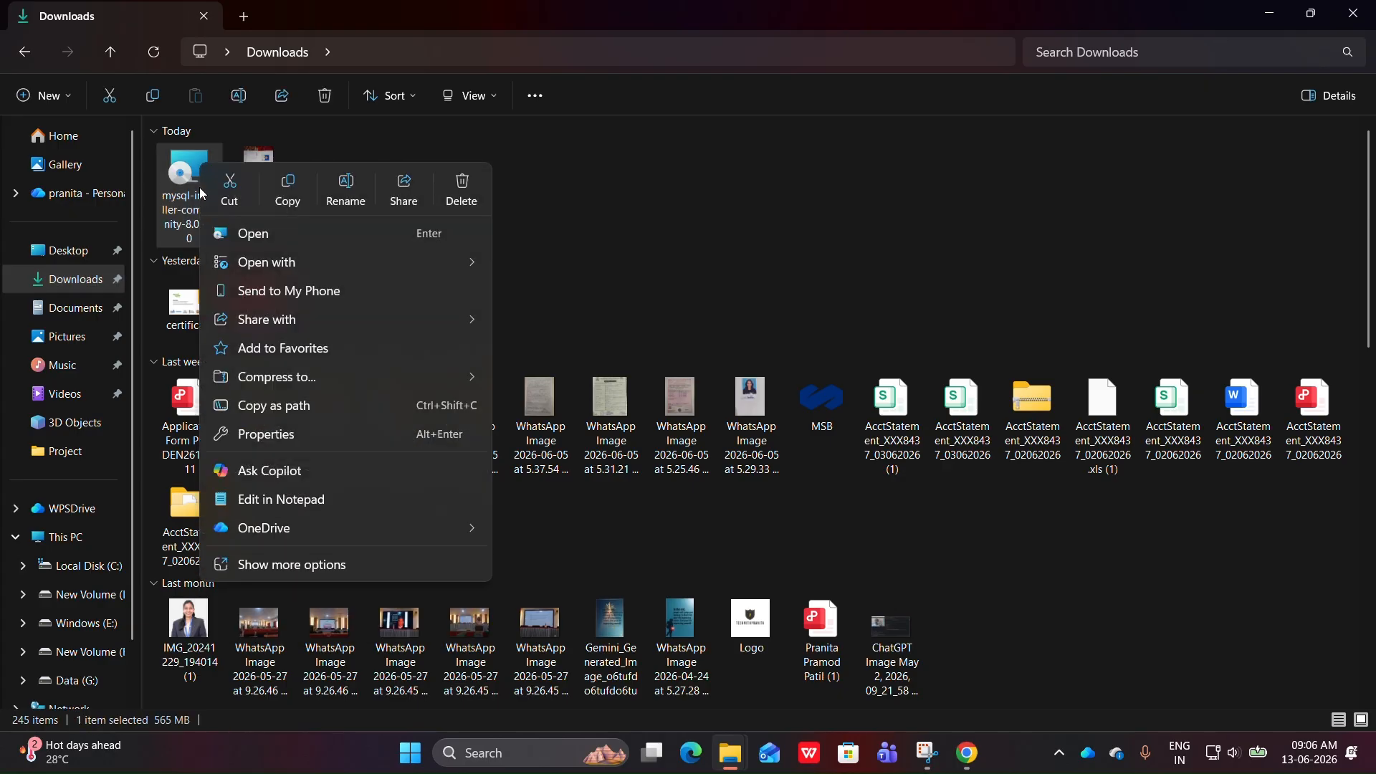
pyautogui.click(244, 243)
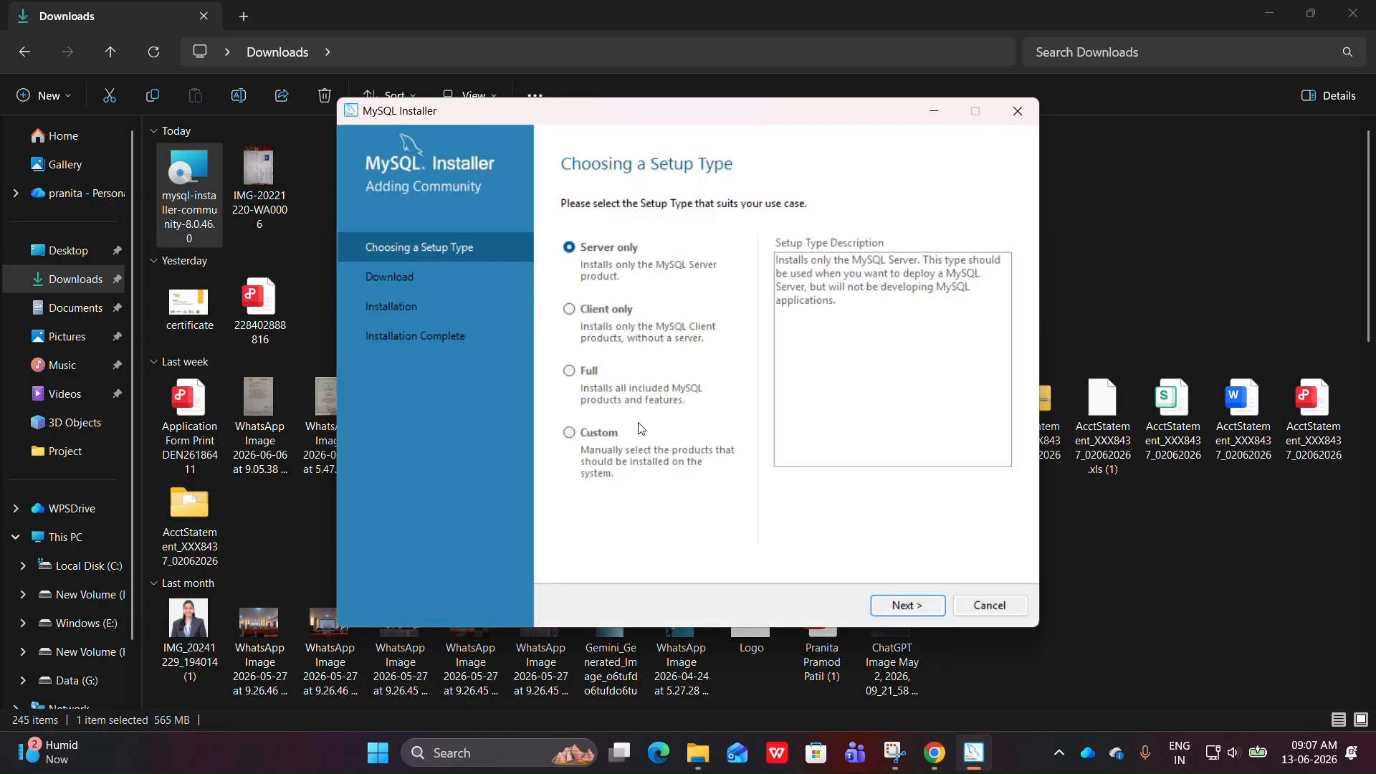
pyautogui.click(614, 437)
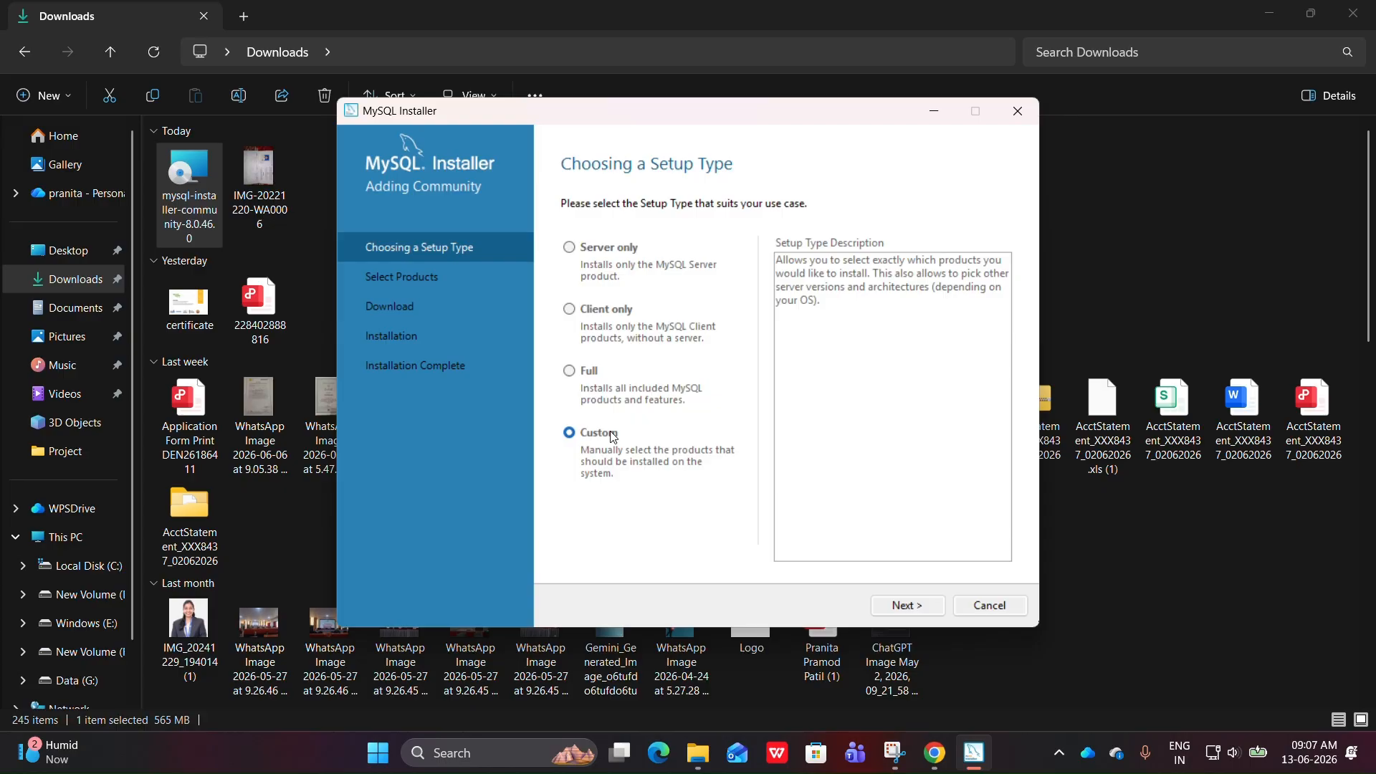
pyautogui.click(899, 605)
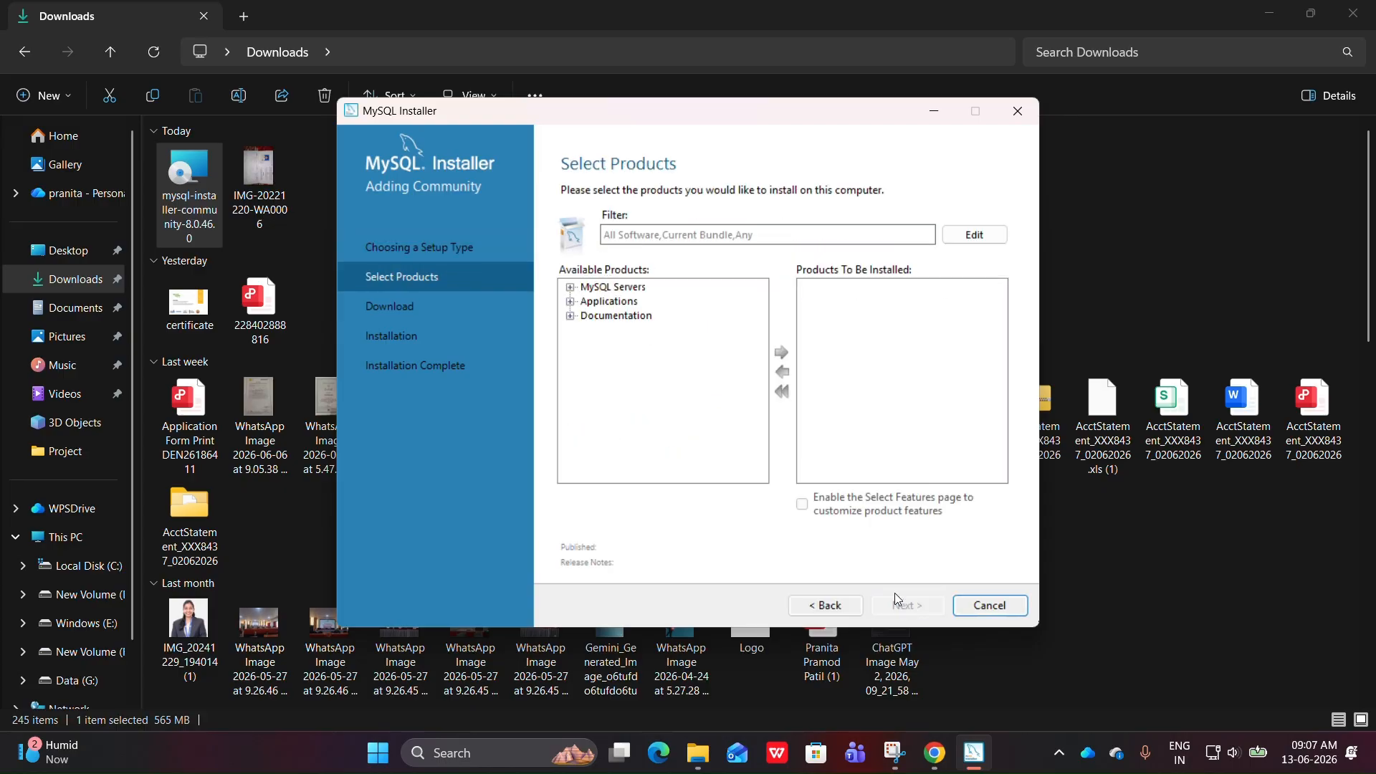
# - Add MySQL Server 8.0.46 - X64 to the products to be installed
pyautogui.click(571, 287)
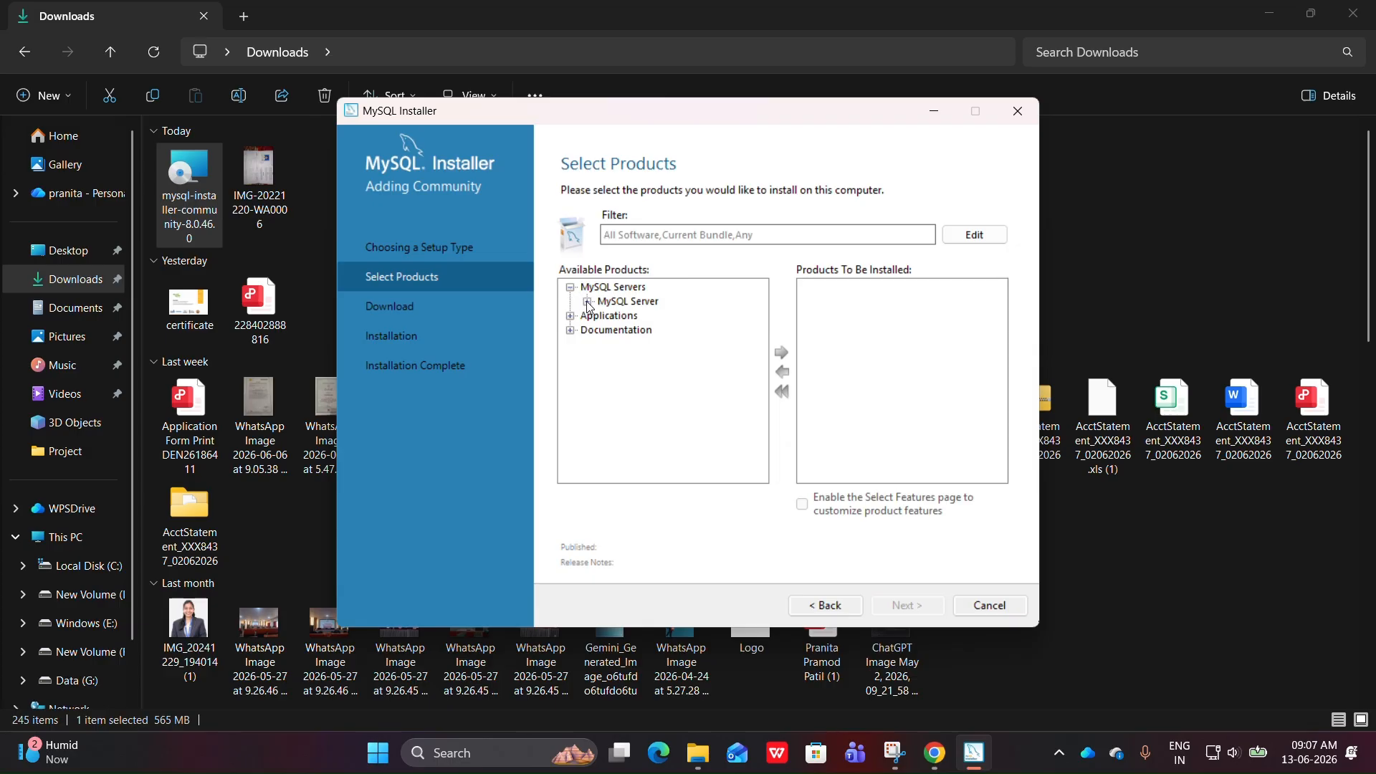
pyautogui.click(586, 302)
pyautogui.click(604, 316)
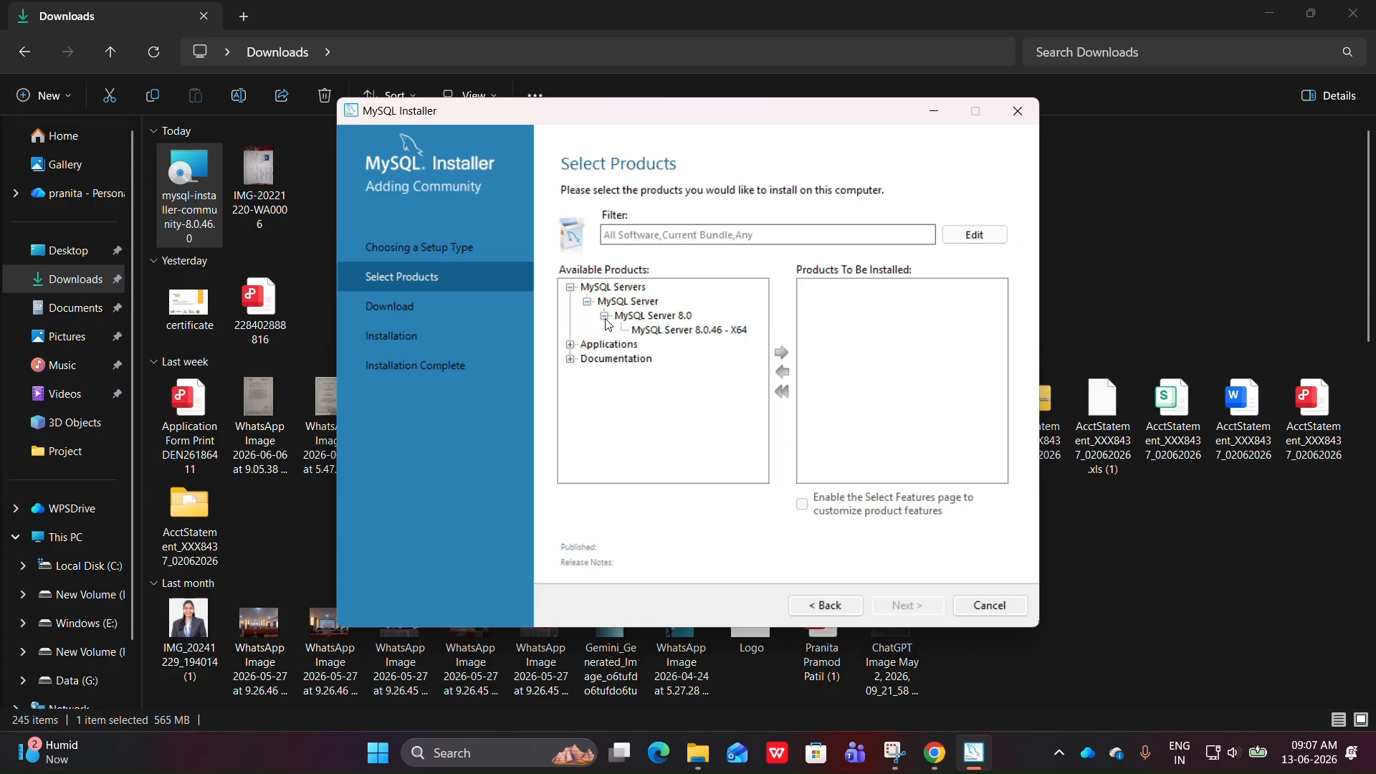
pyautogui.click(653, 331)
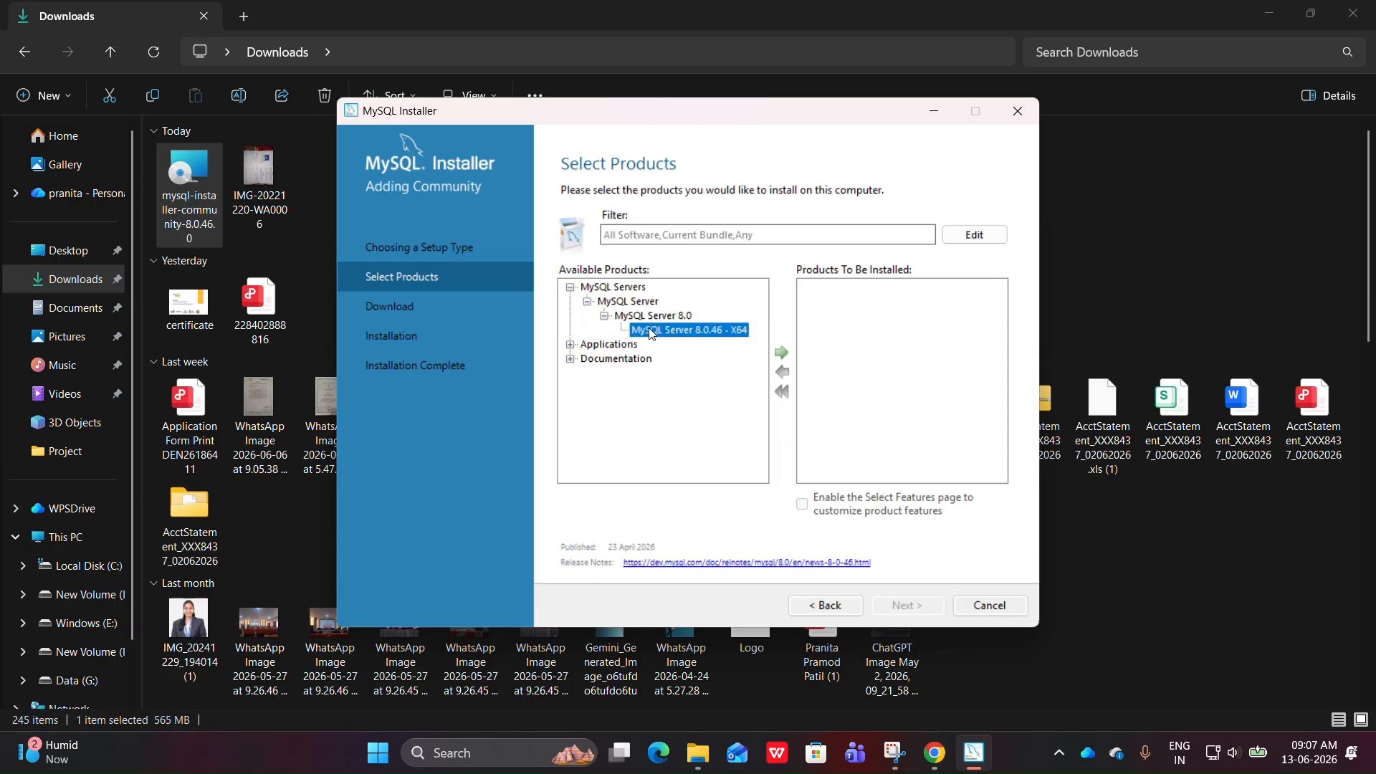
pyautogui.click(782, 352)
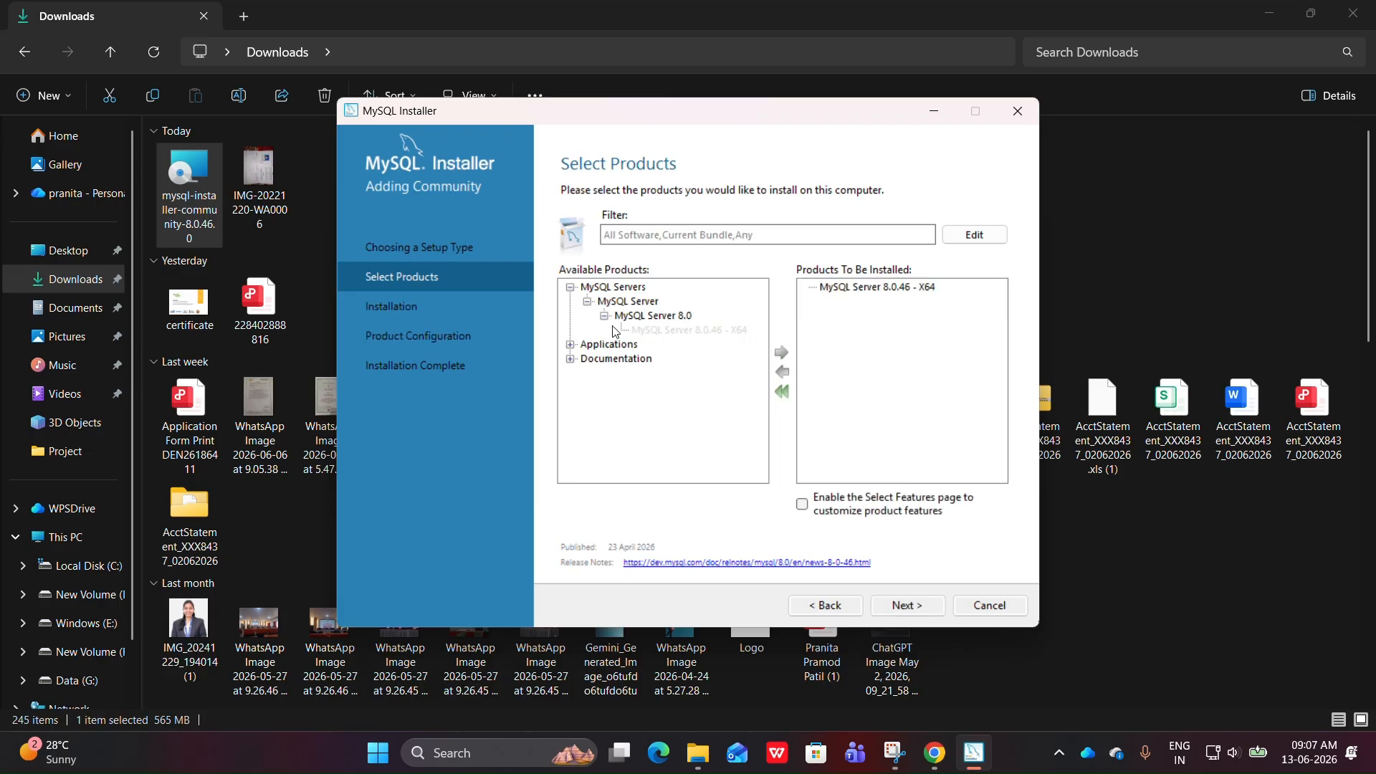
# - Add MySQL Workbench 8.0.47 - X64 from the applications to the products to be installed
pyautogui.click(571, 346)
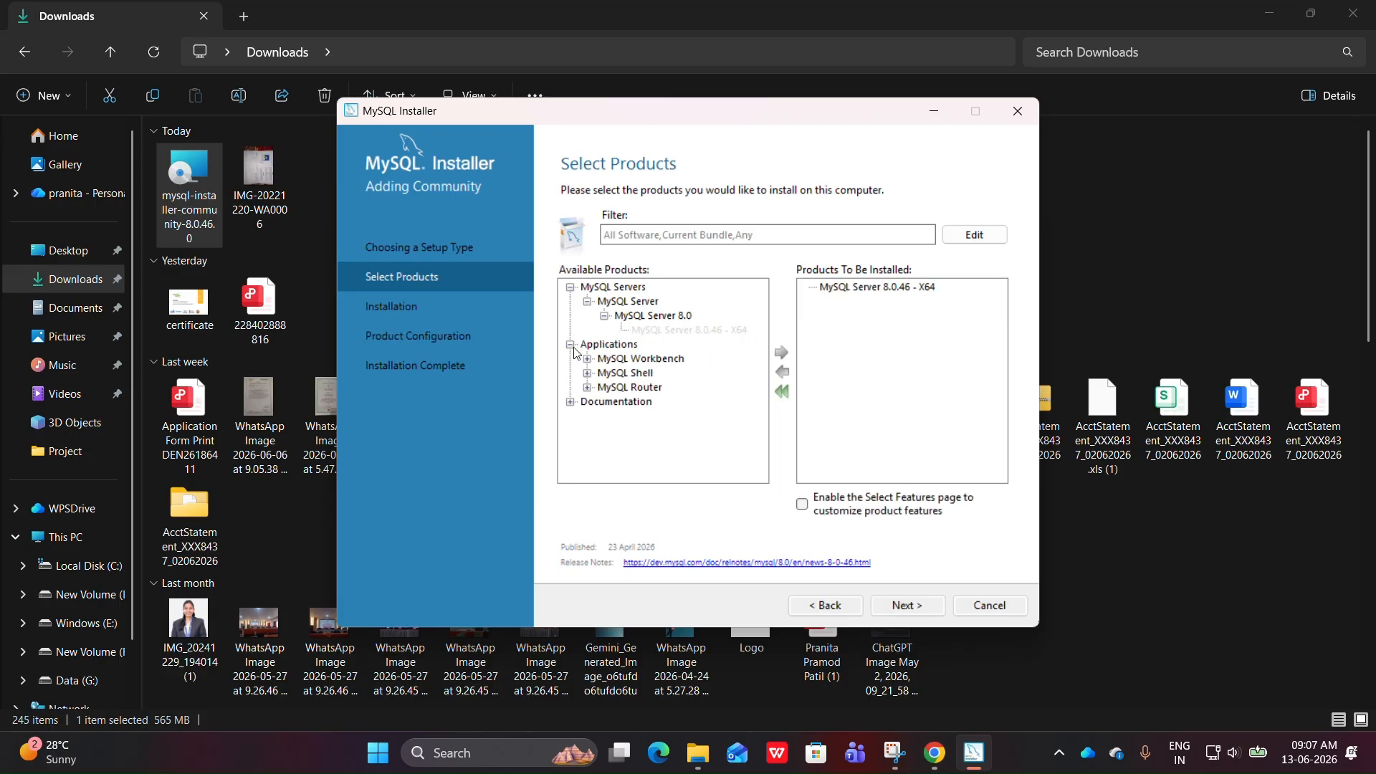
pyautogui.click(588, 359)
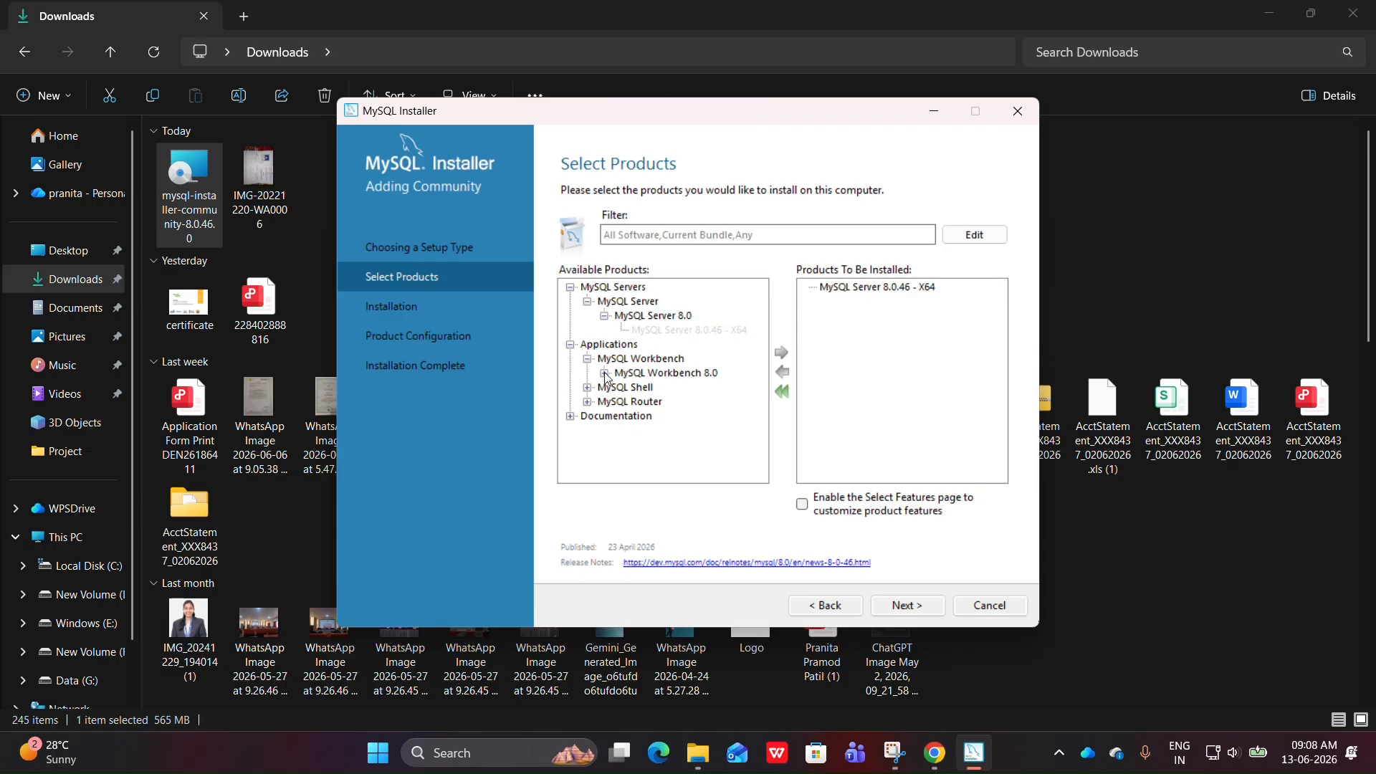
pyautogui.click(604, 373)
pyautogui.click(647, 390)
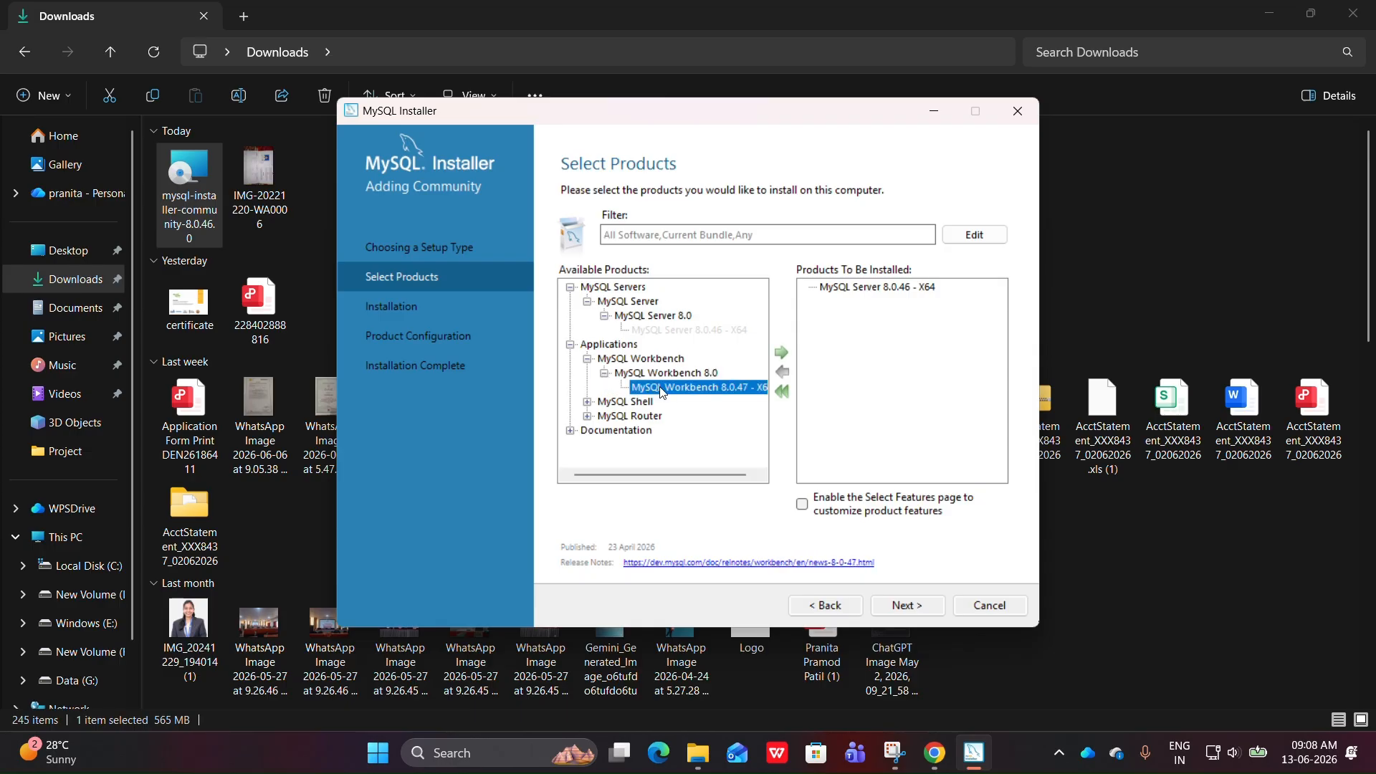
pyautogui.click(785, 355)
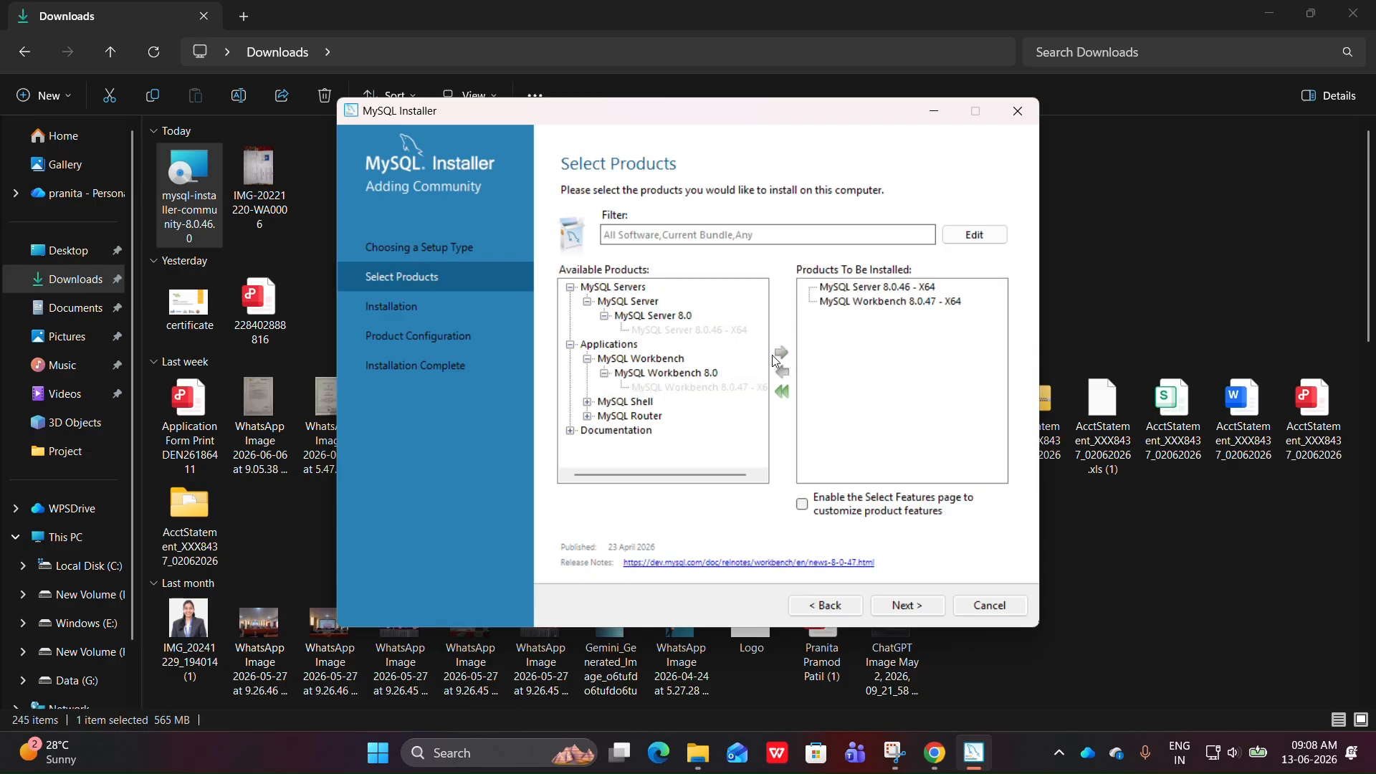
# - Add MySQL Shell 8.0.46 - X64 to the products to be installed and run the installation of all selected products
pyautogui.click(587, 403)
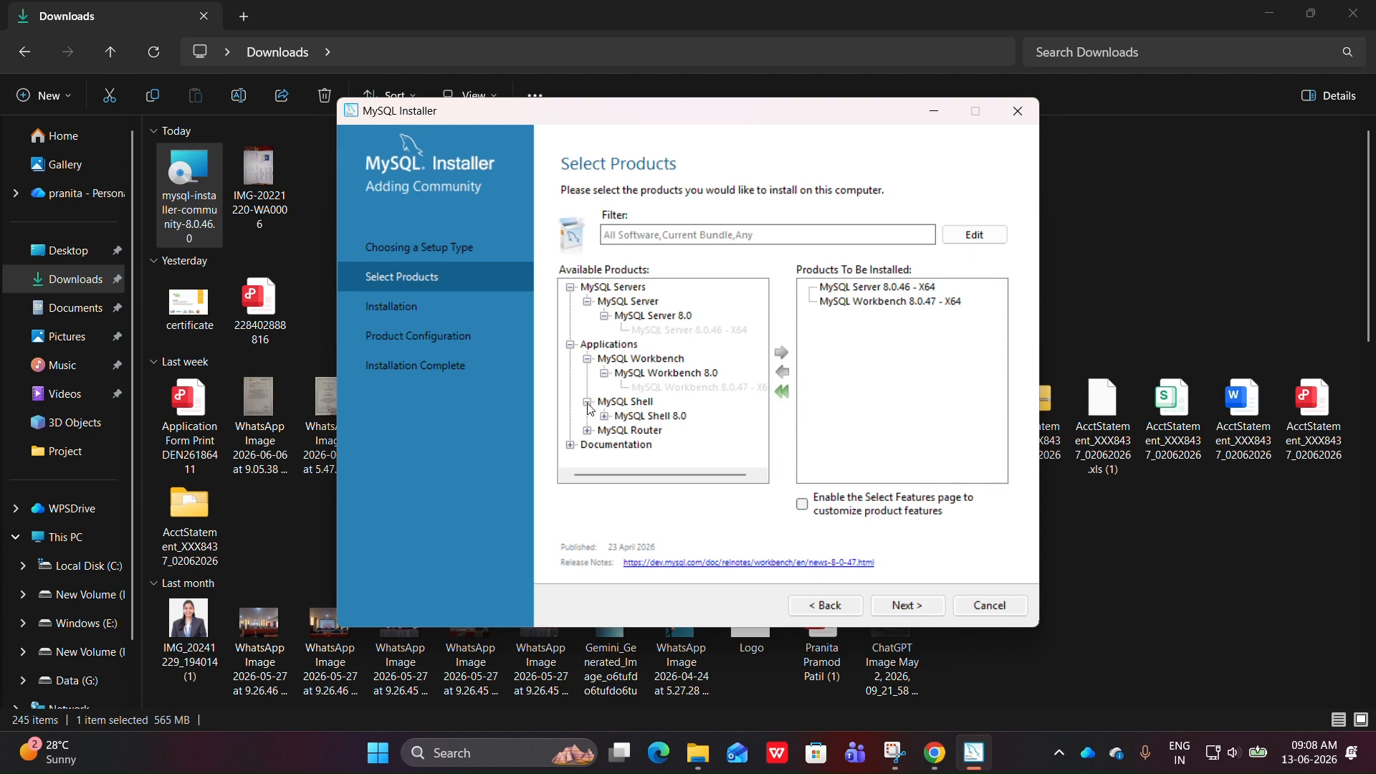
pyautogui.click(604, 417)
pyautogui.click(633, 433)
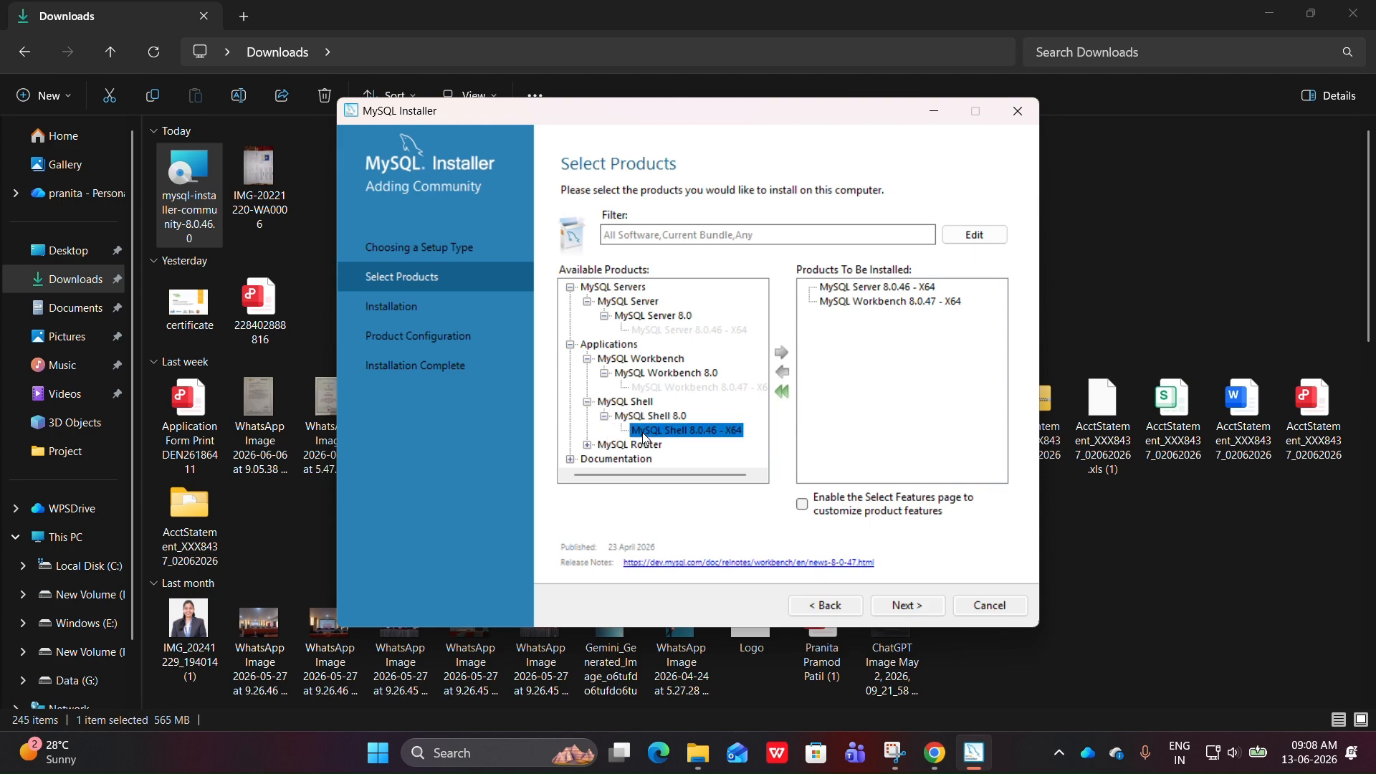
pyautogui.click(785, 355)
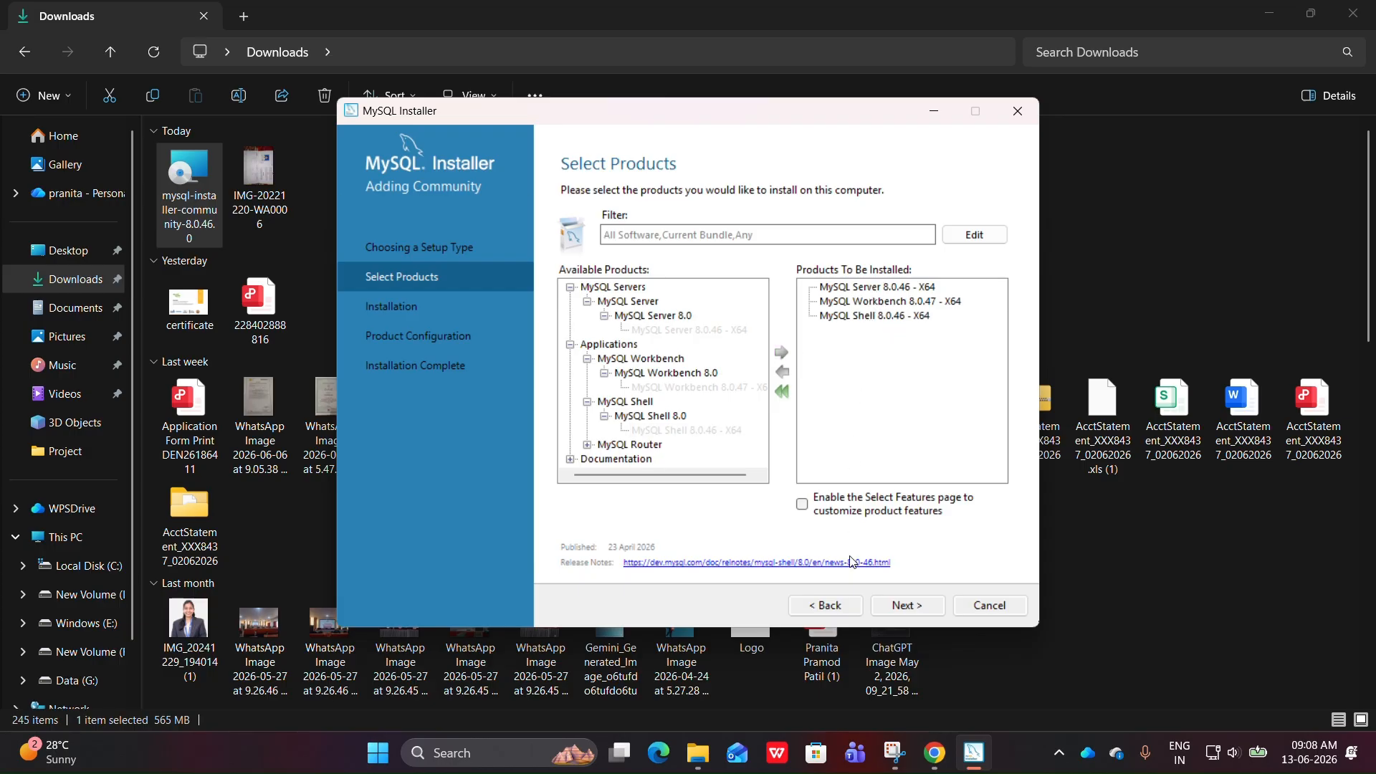
pyautogui.click(889, 609)
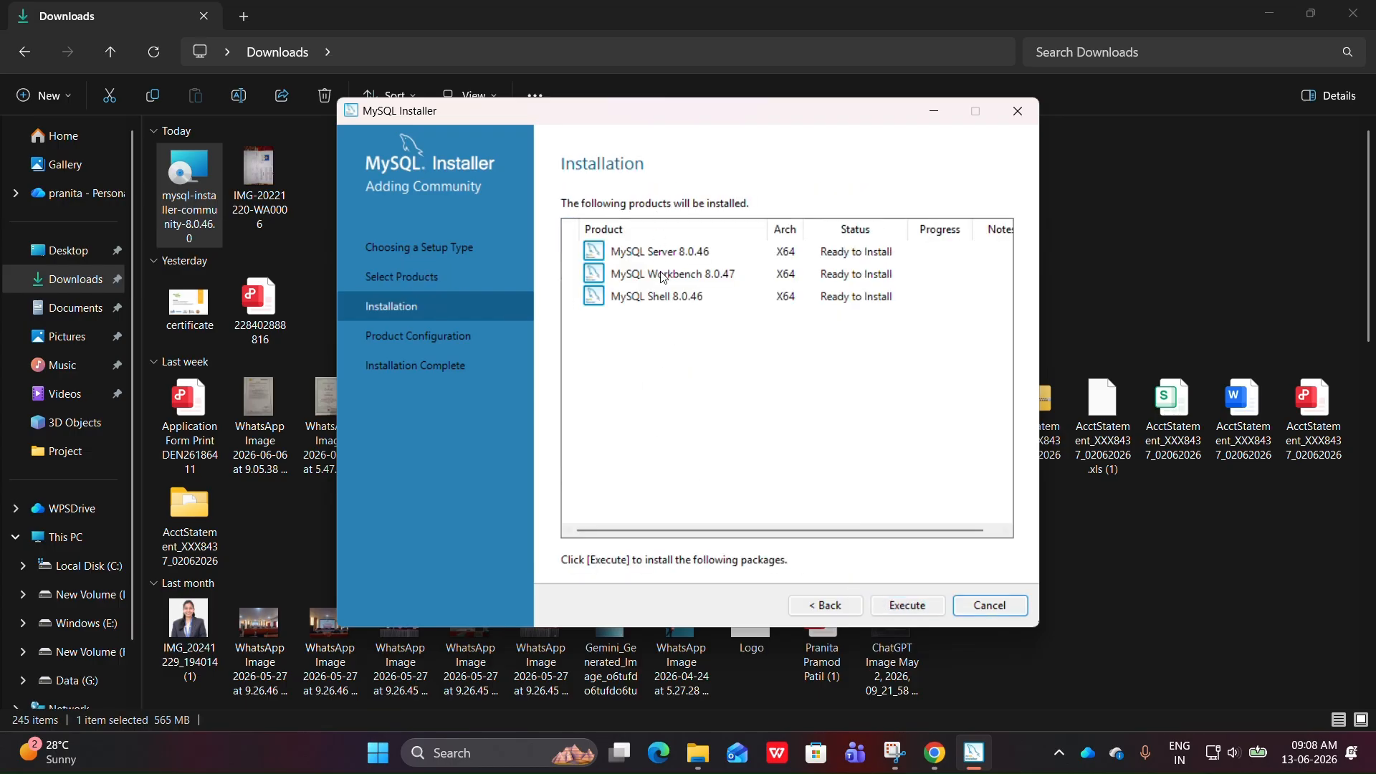
pyautogui.click(900, 614)
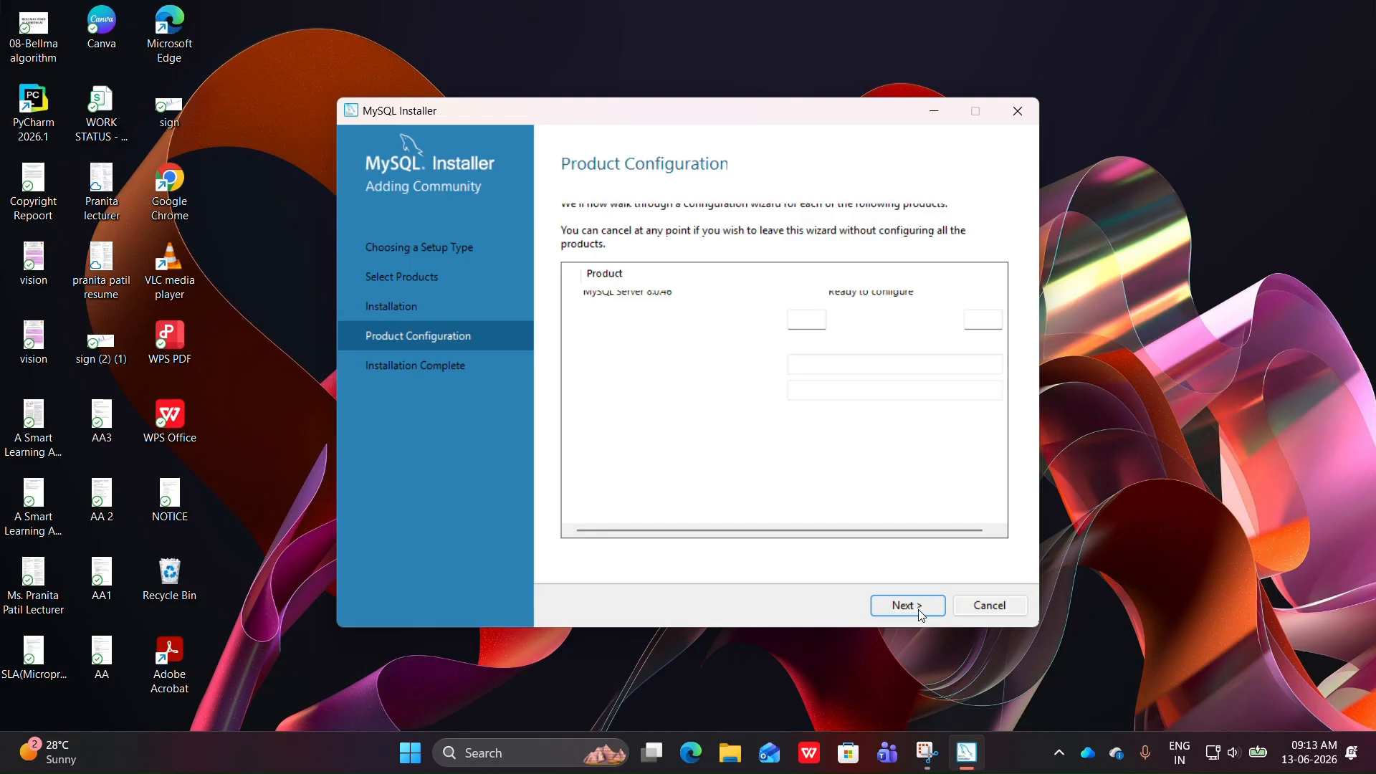
# - Begin the server configuration, accepting Development Computer with TCP/IP port 3306 and strong password encryption for authentication
pyautogui.click(921, 615)
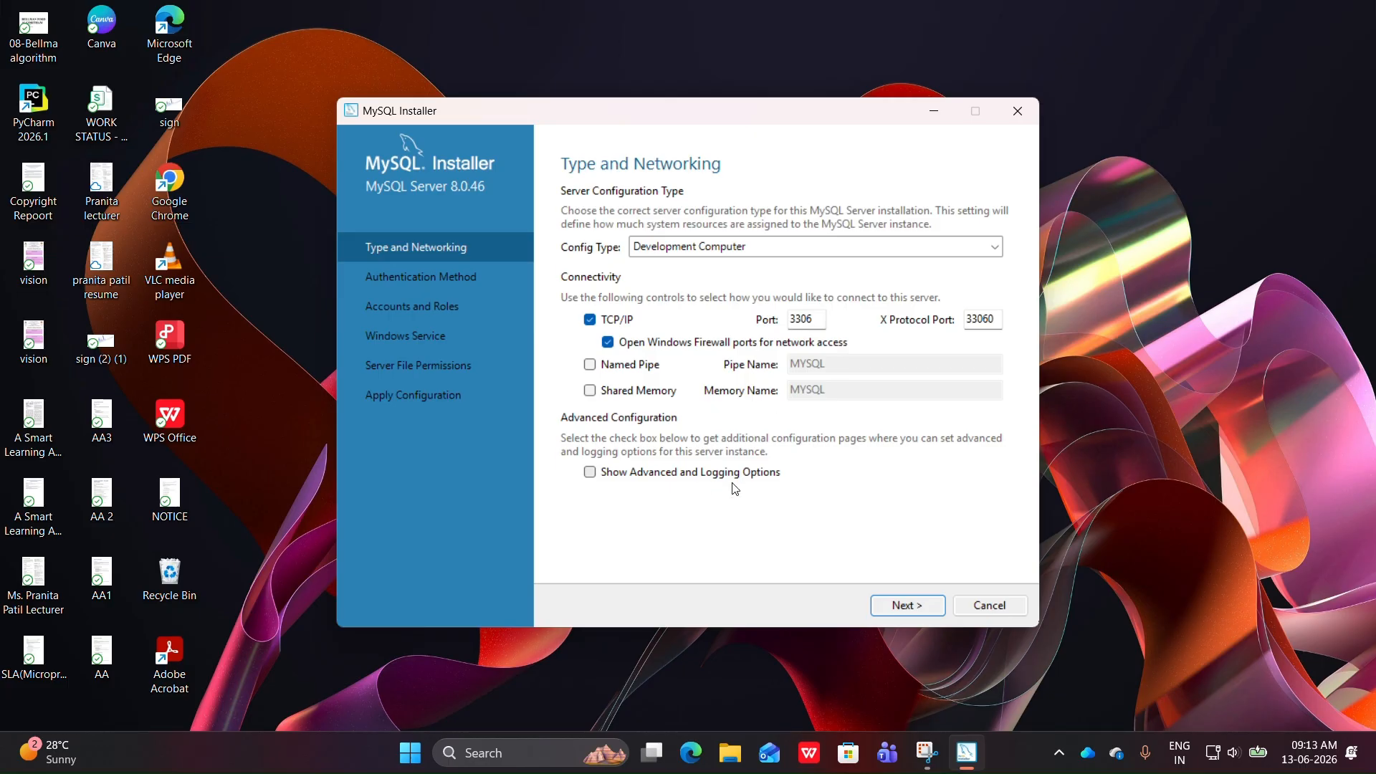
pyautogui.click(890, 607)
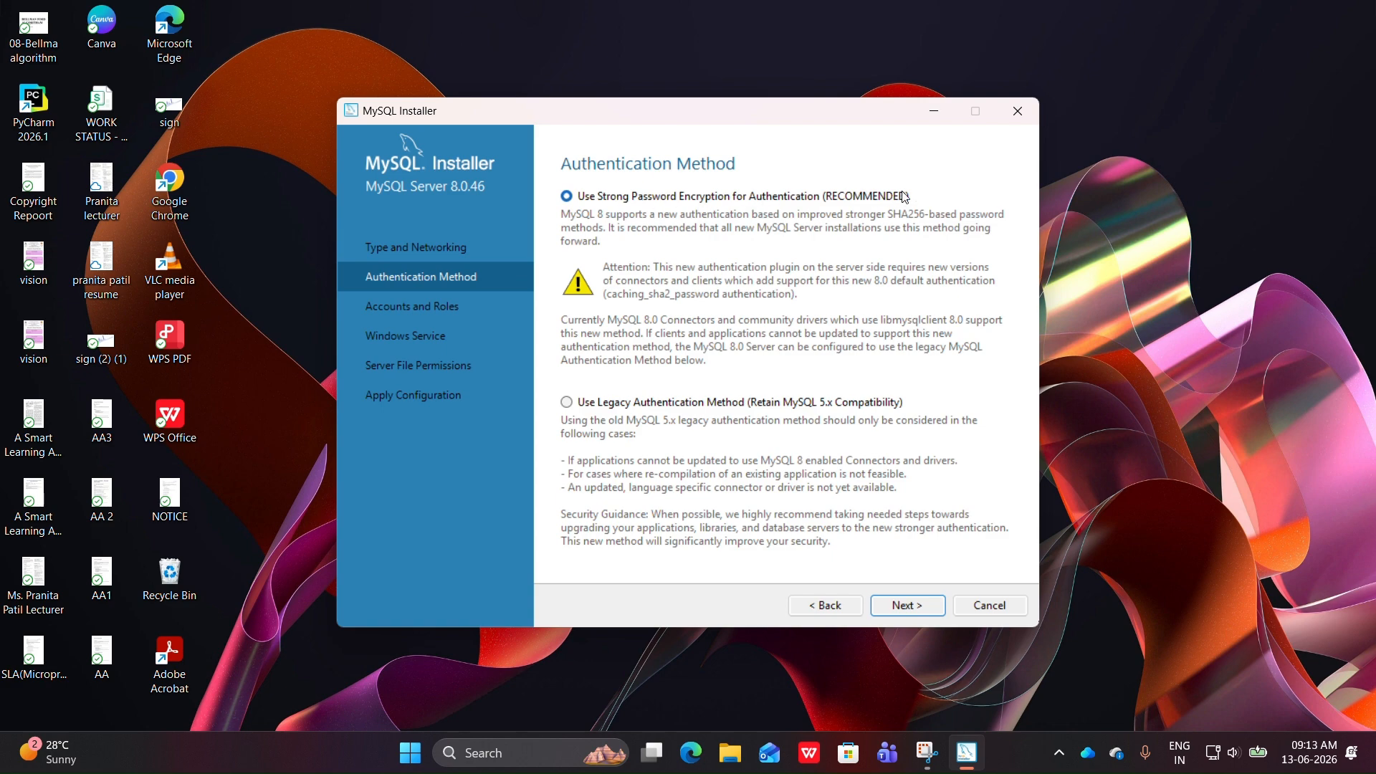
pyautogui.click(890, 610)
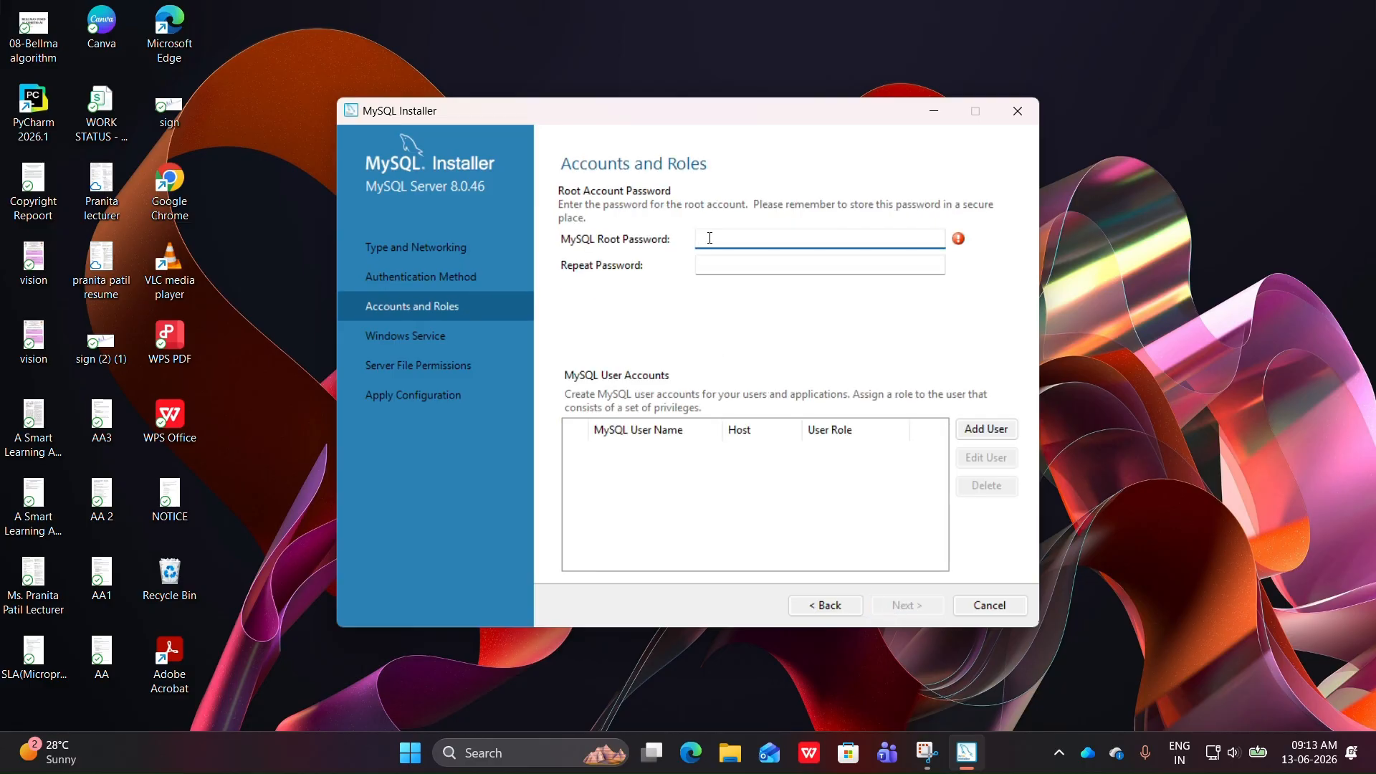
# - Enter and repeat the MySQL root password, then accept the accounts and roles settings
pyautogui.press('capslock')
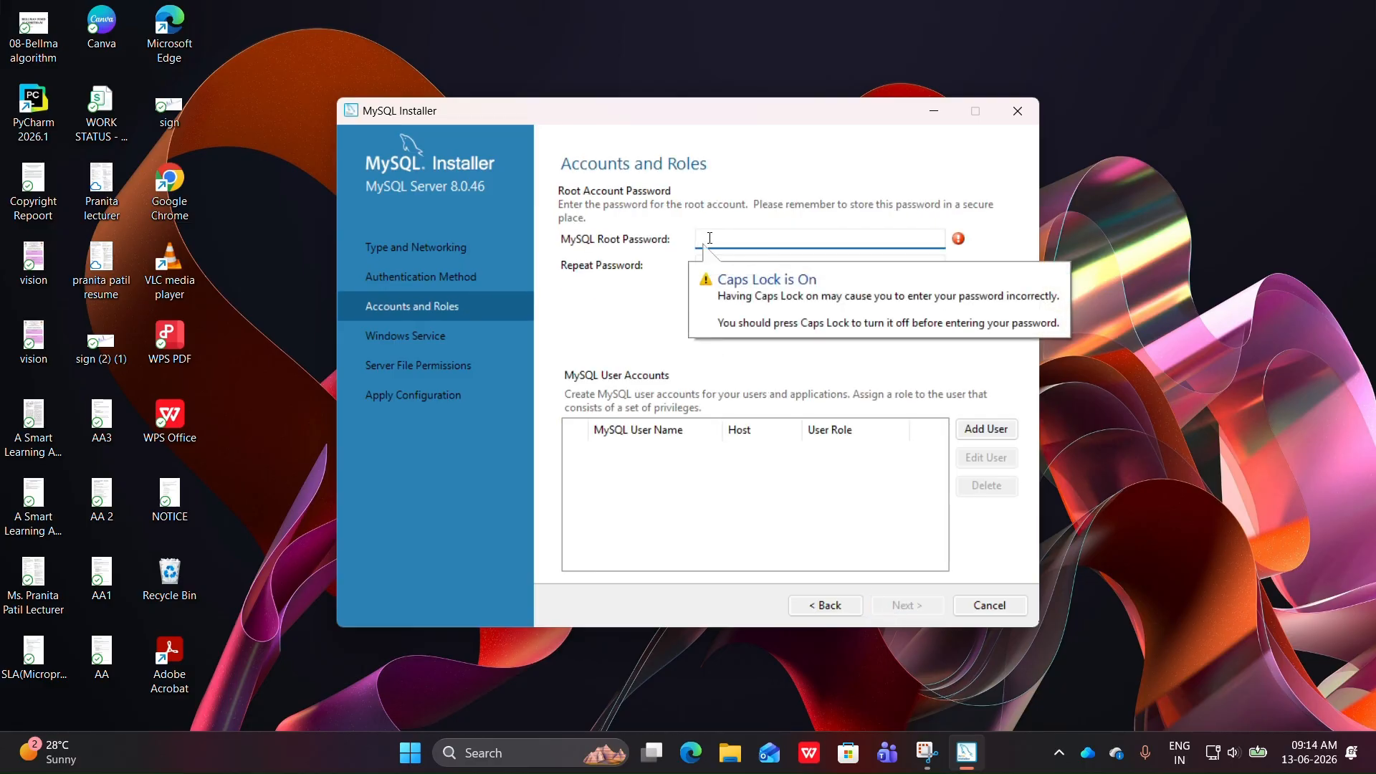
pyautogui.press('capslock')
pyautogui.write('●')
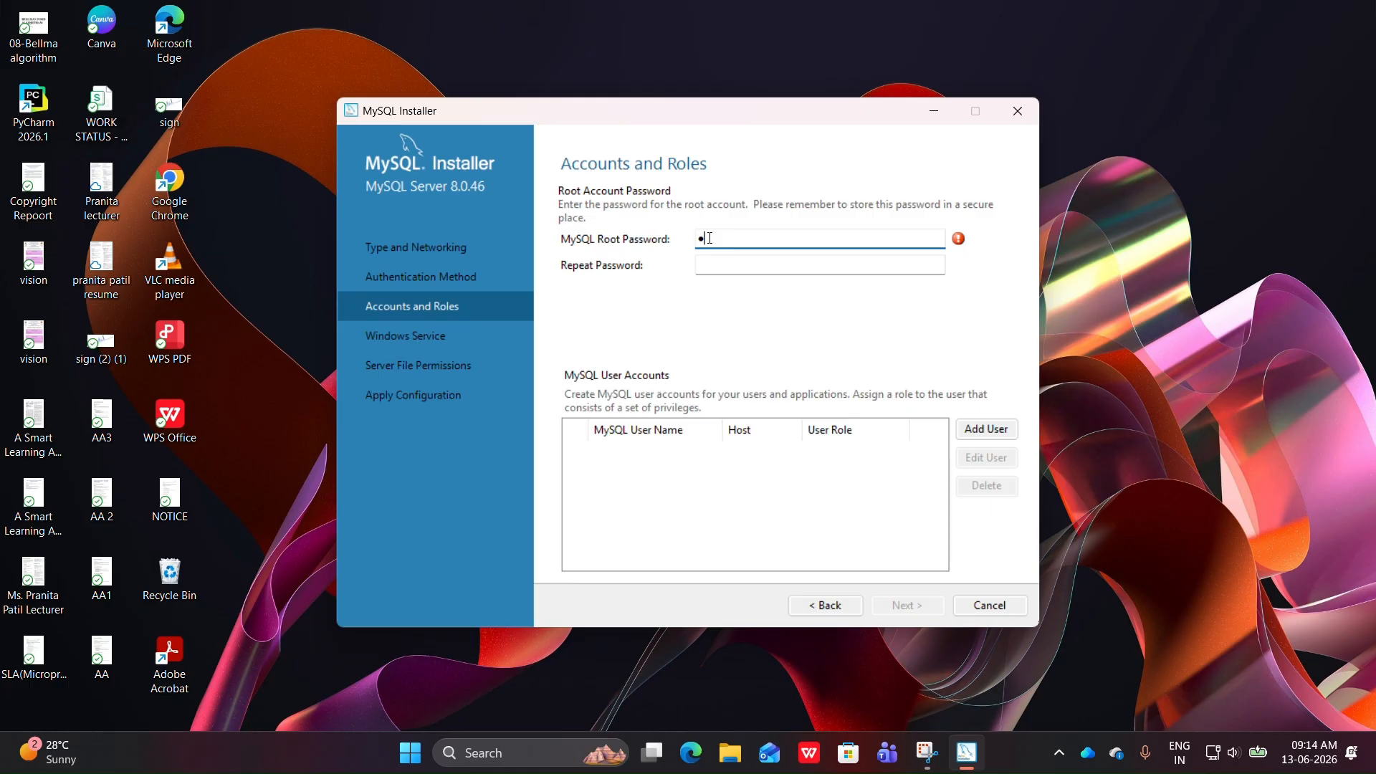
pyautogui.write('●●●●●●')
pyautogui.click(717, 265)
pyautogui.write('●●●')
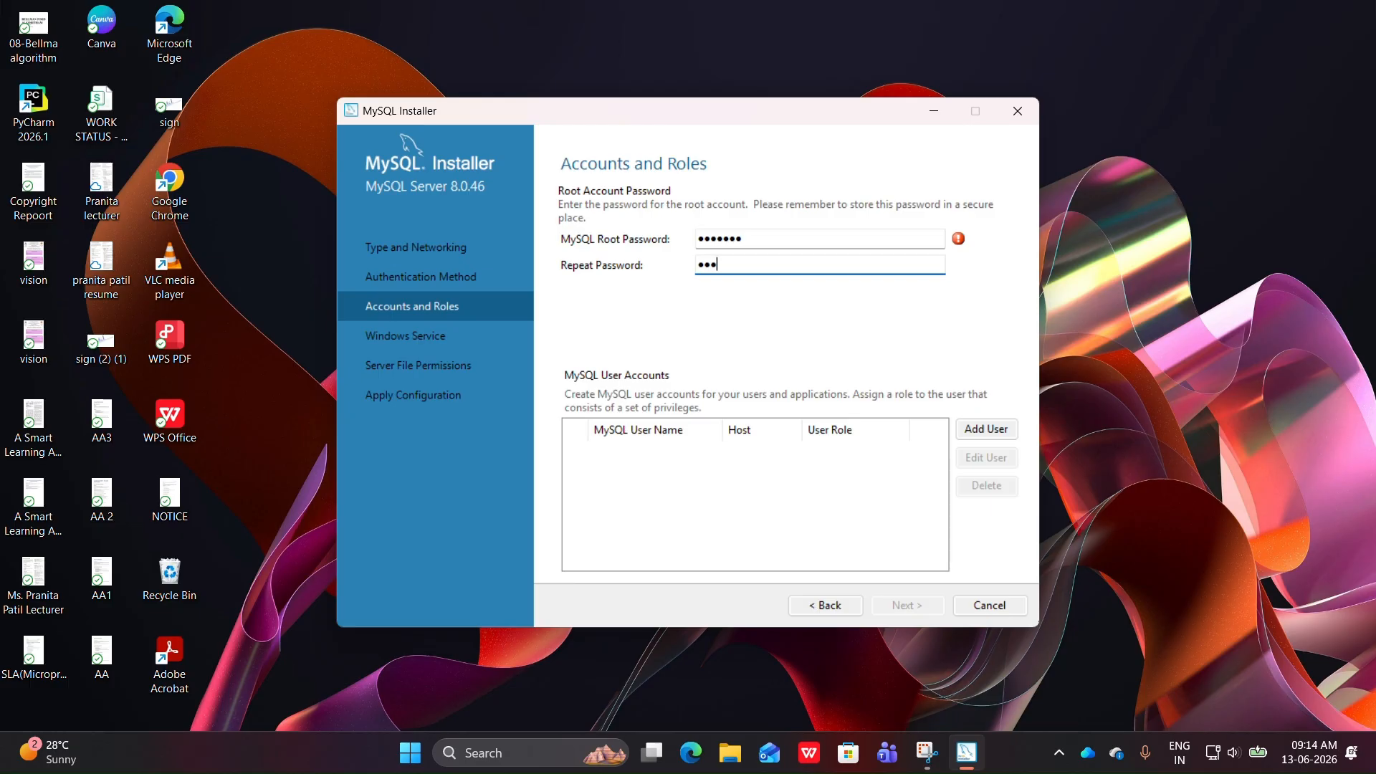
pyautogui.write('●●●●')
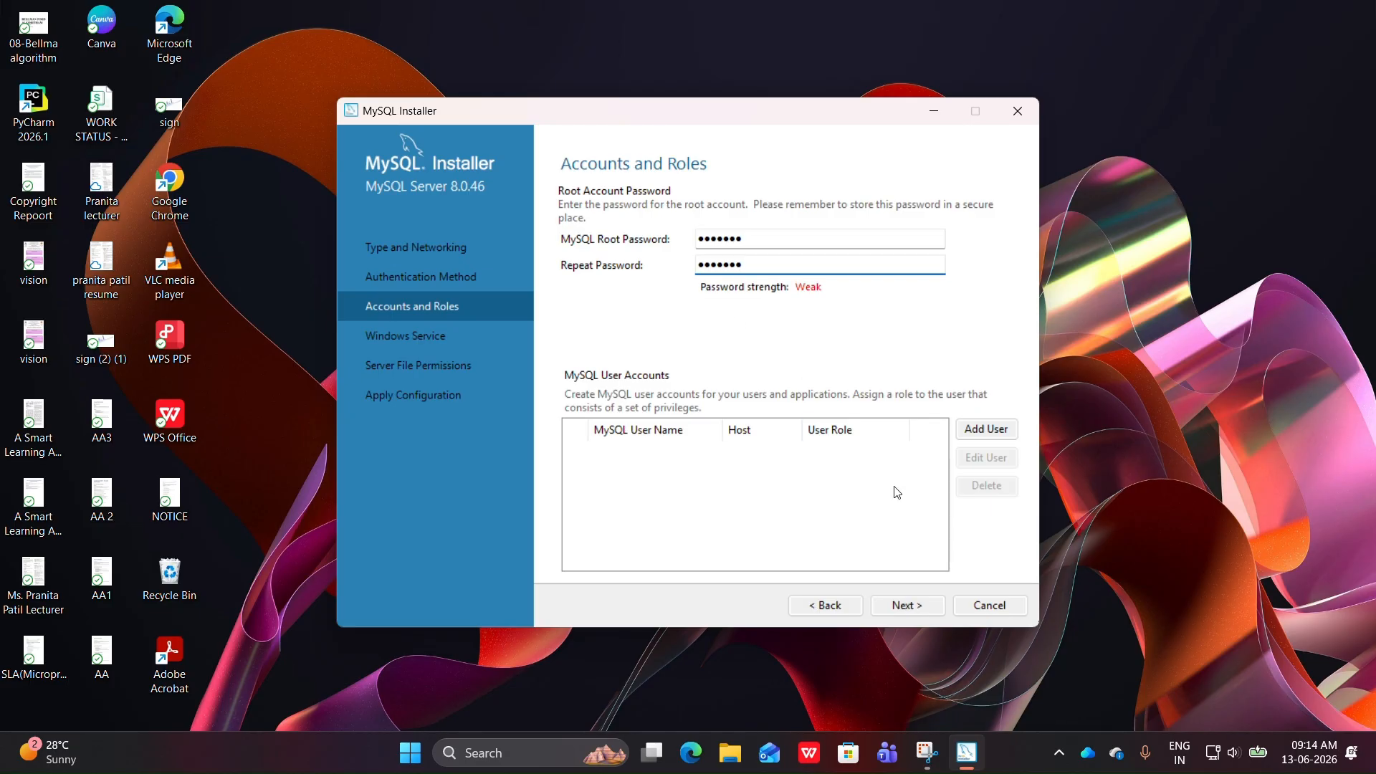
pyautogui.click(901, 607)
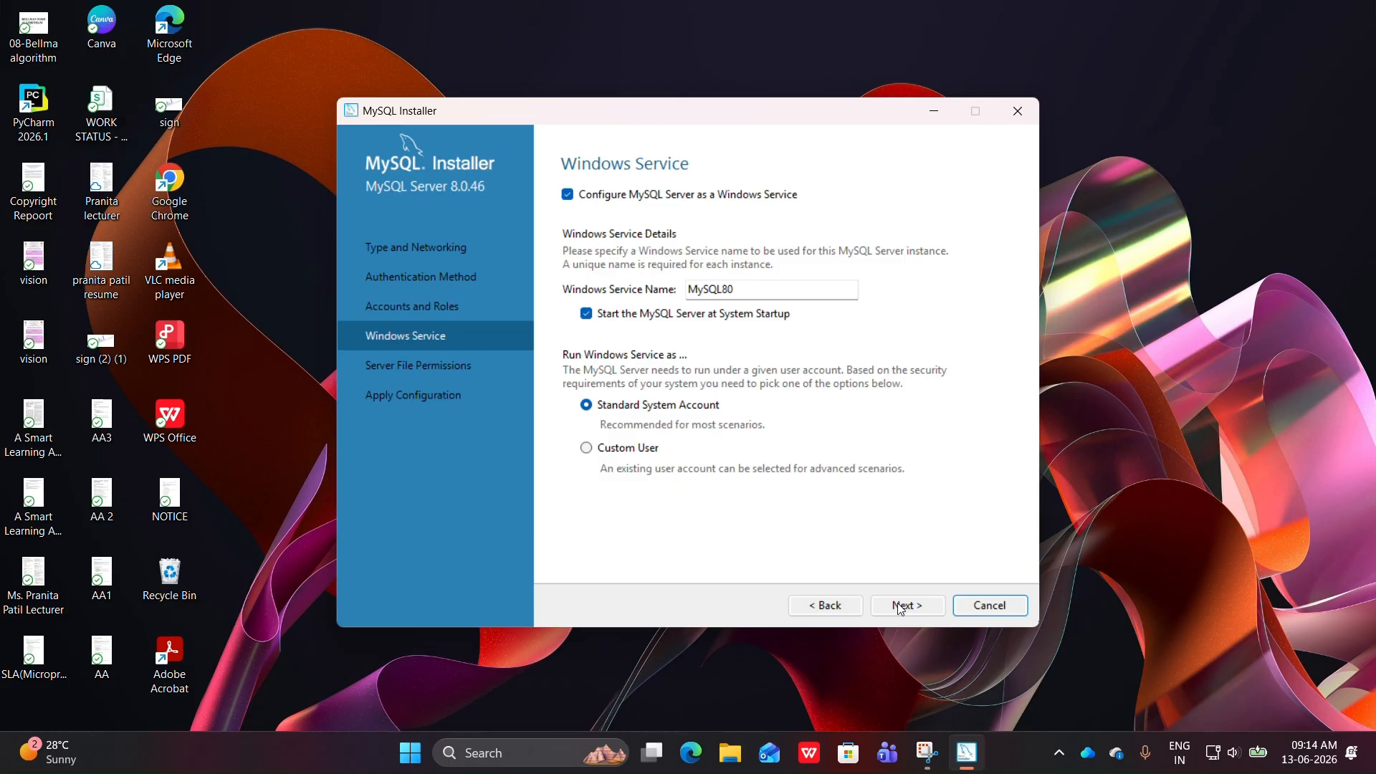
# - Accept the MySQL80 Windows service and full-access file permission defaults, then apply and finish the server configuration
pyautogui.click(902, 607)
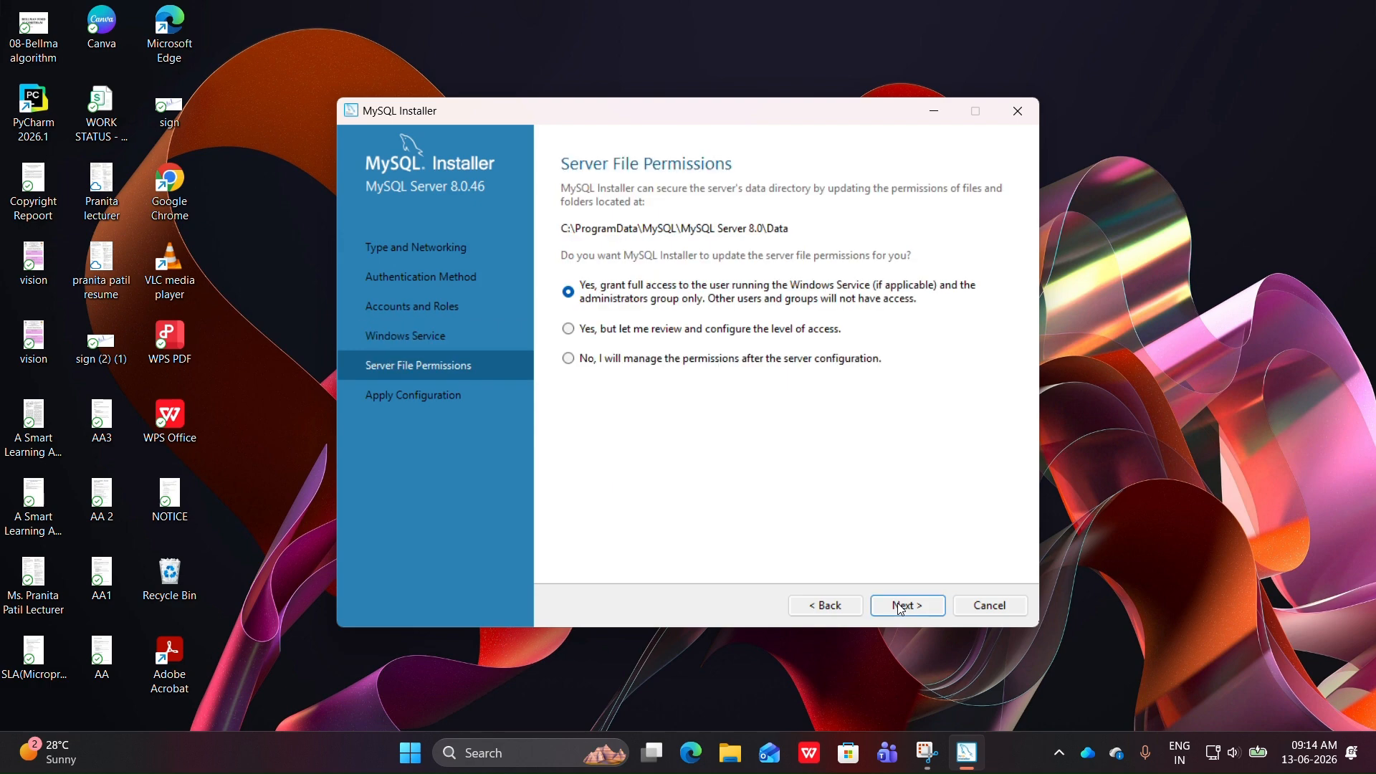
pyautogui.click(900, 606)
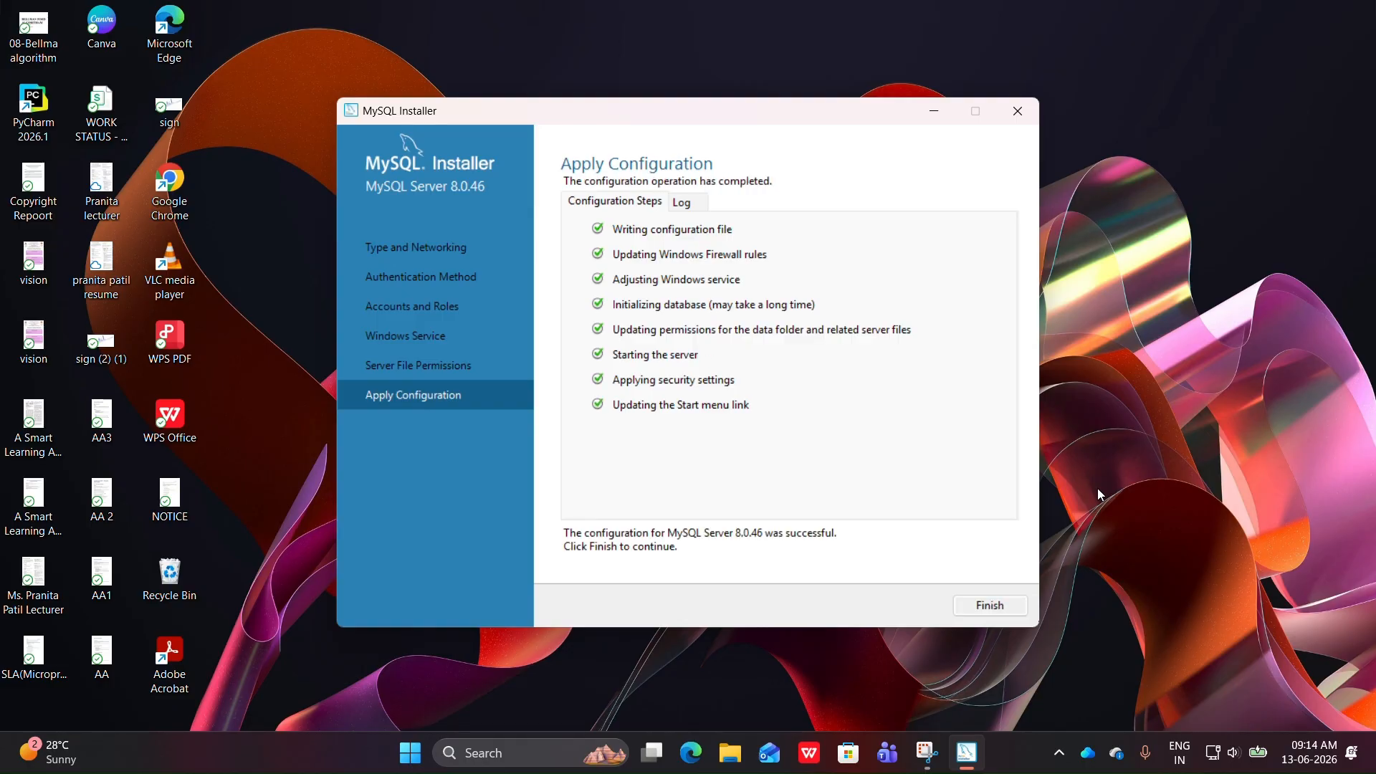
pyautogui.click(1004, 606)
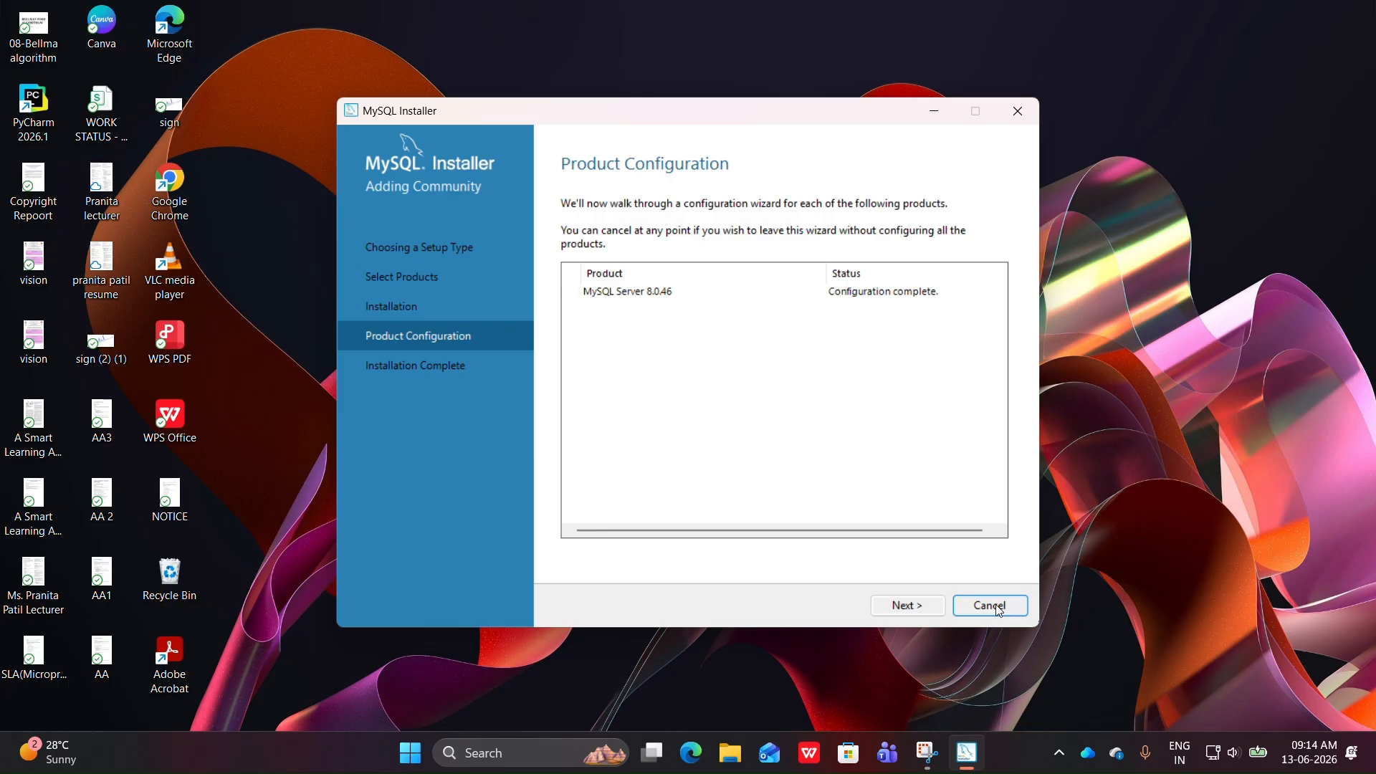
# - Complete the installer with MySQL Workbench and MySQL Shell set to start after setup, and maximize the Workbench window
pyautogui.click(917, 608)
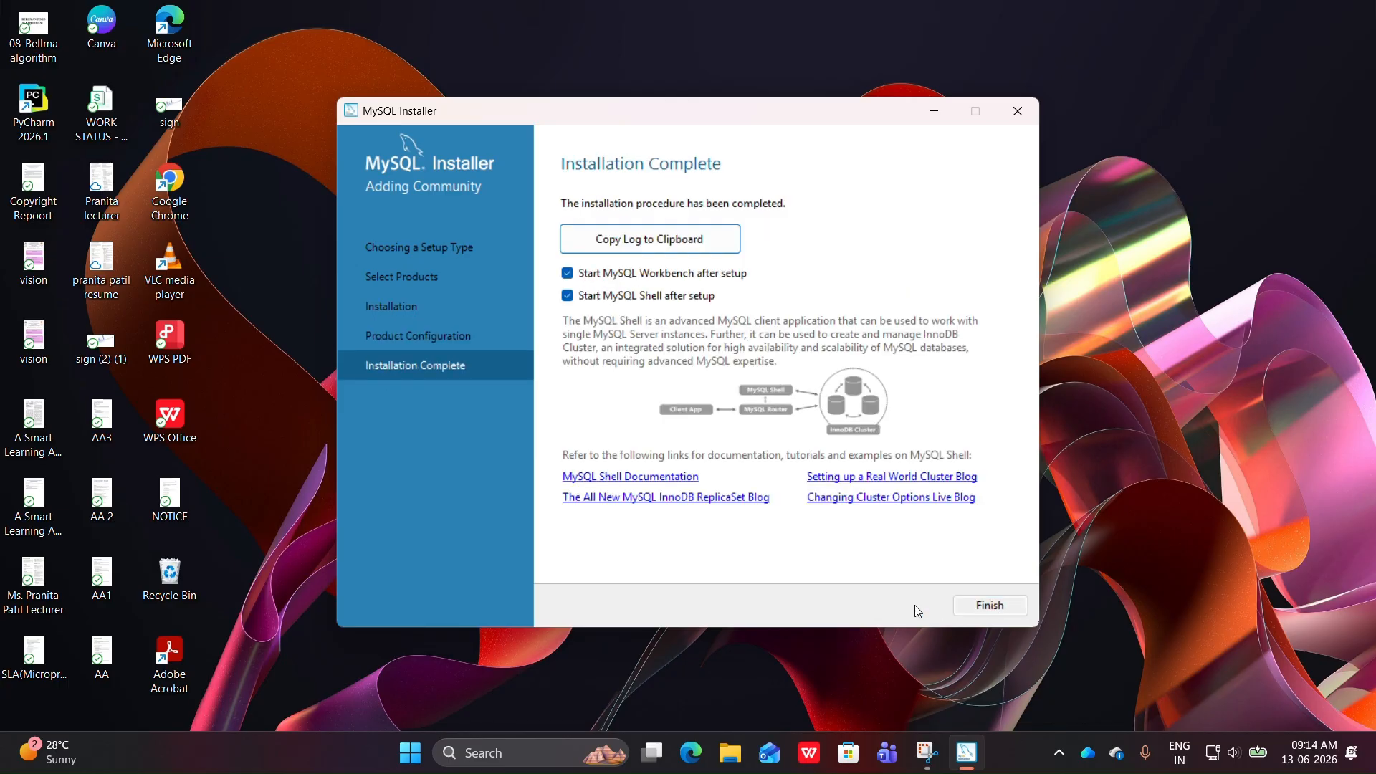
pyautogui.click(972, 605)
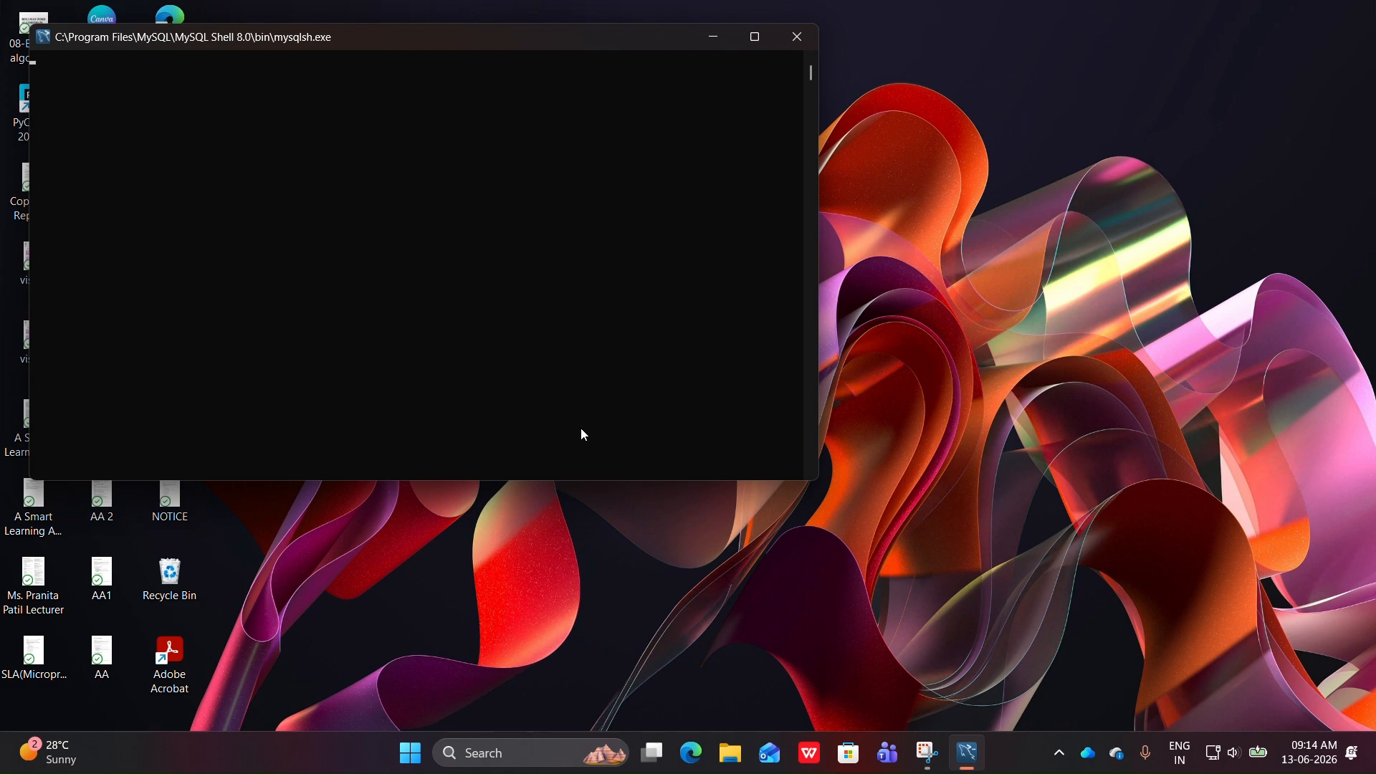
pyautogui.click(413, 758)
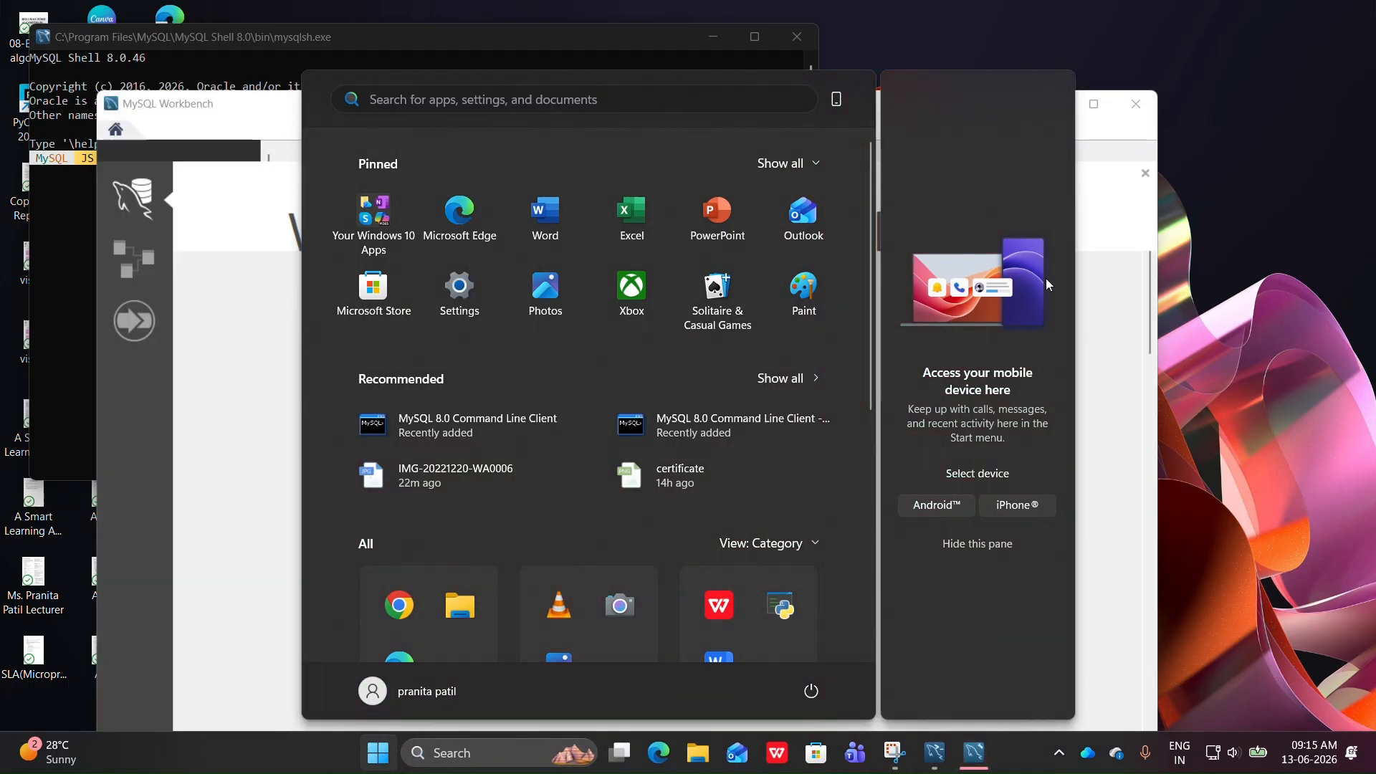
pyautogui.click(1104, 219)
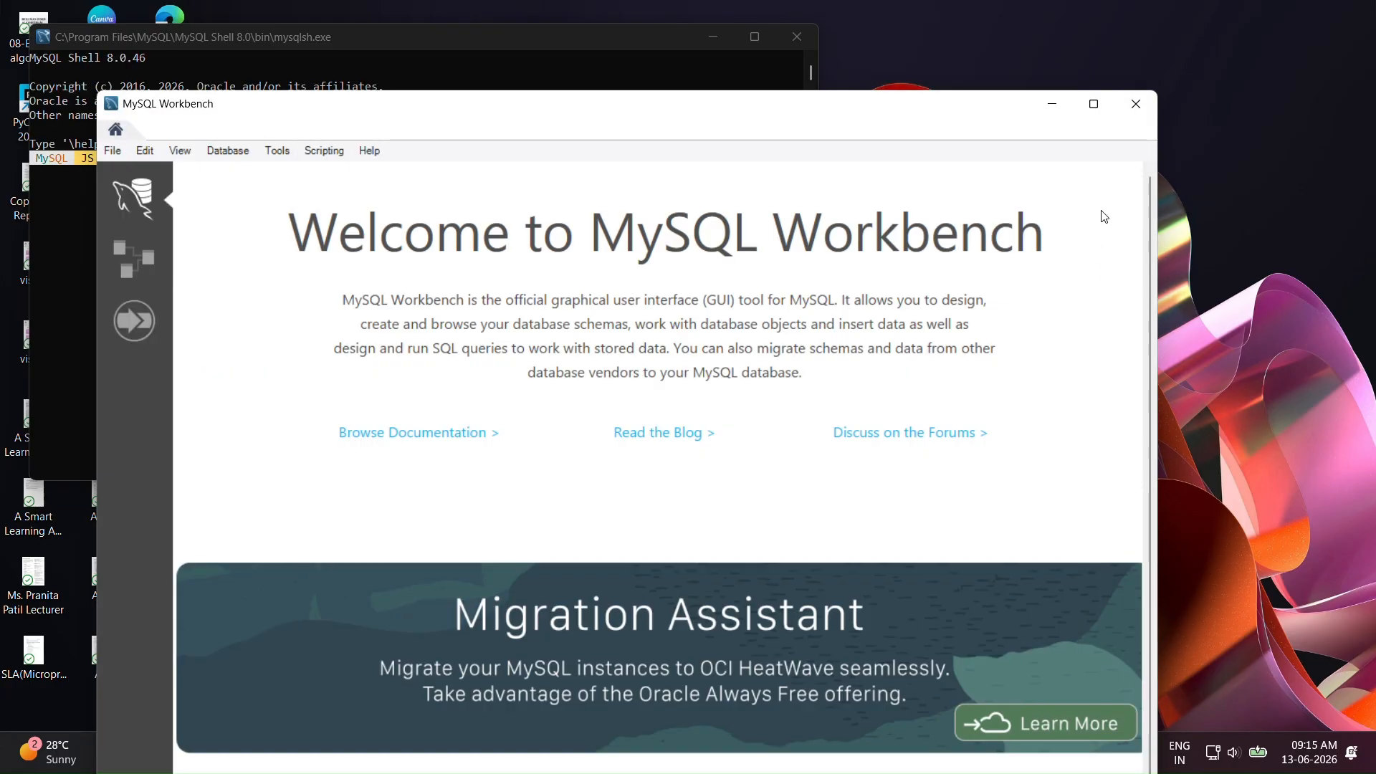
pyautogui.click(1094, 104)
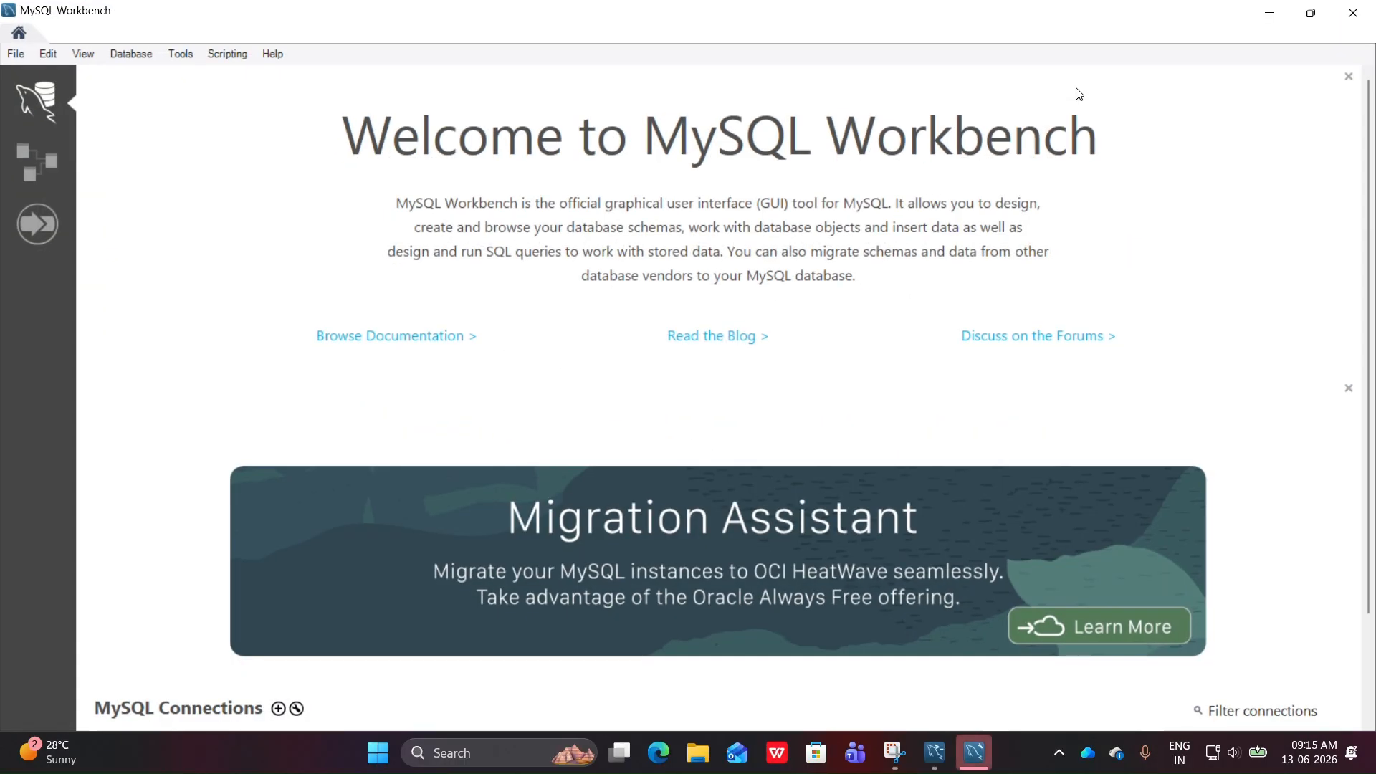
# - Connect to Local instance MySQL80 with the root password, saving it in the vault, and place the cursor in the query editor
pyautogui.scroll(-2, 466, 470)
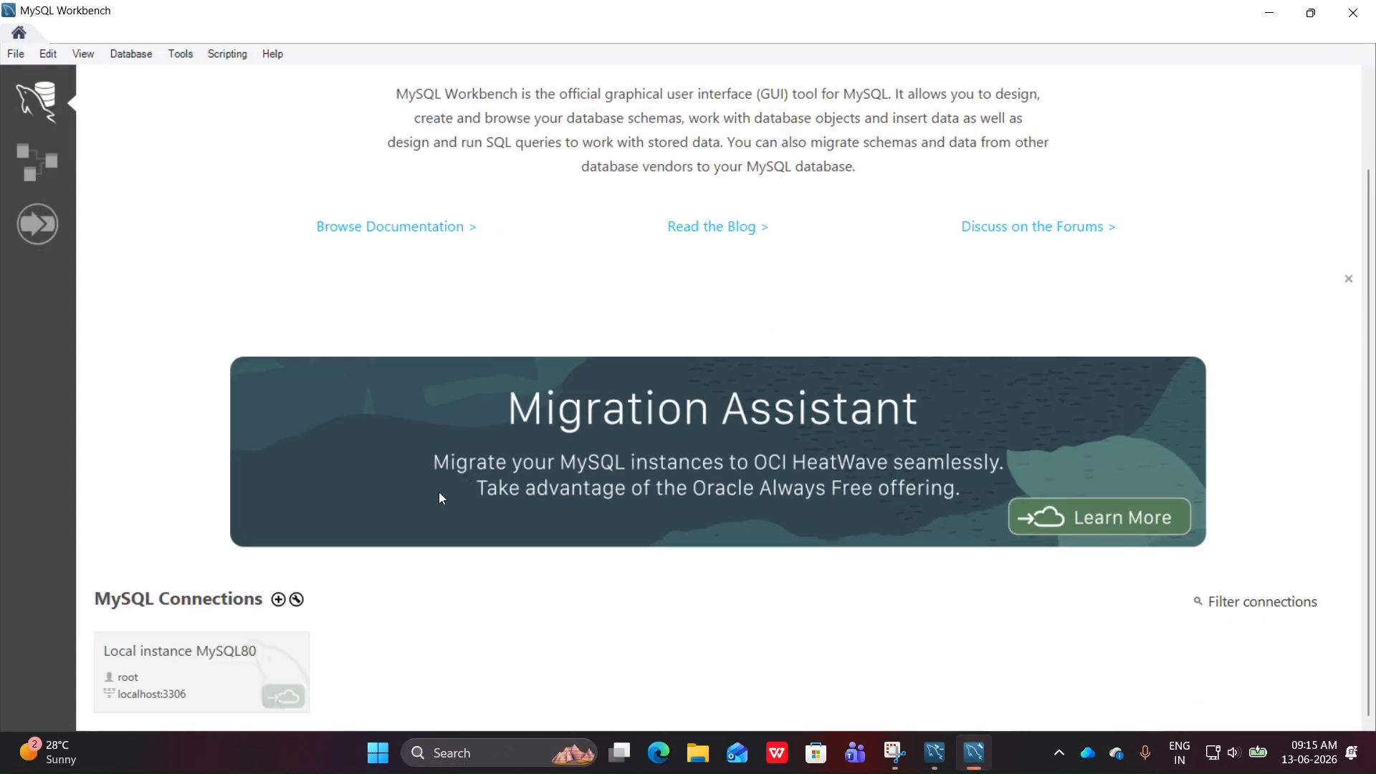
pyautogui.click(192, 681)
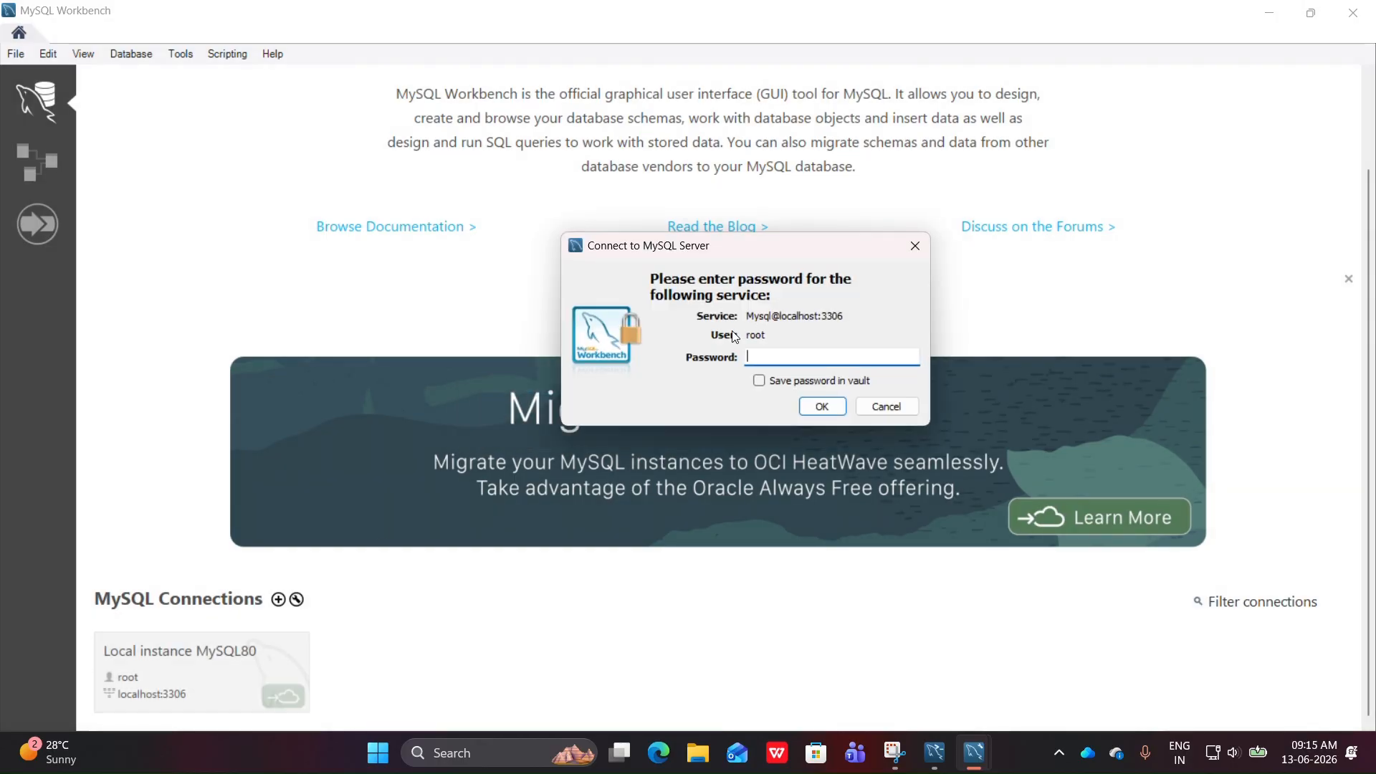
pyautogui.write('*******')
pyautogui.click(789, 382)
pyautogui.click(812, 411)
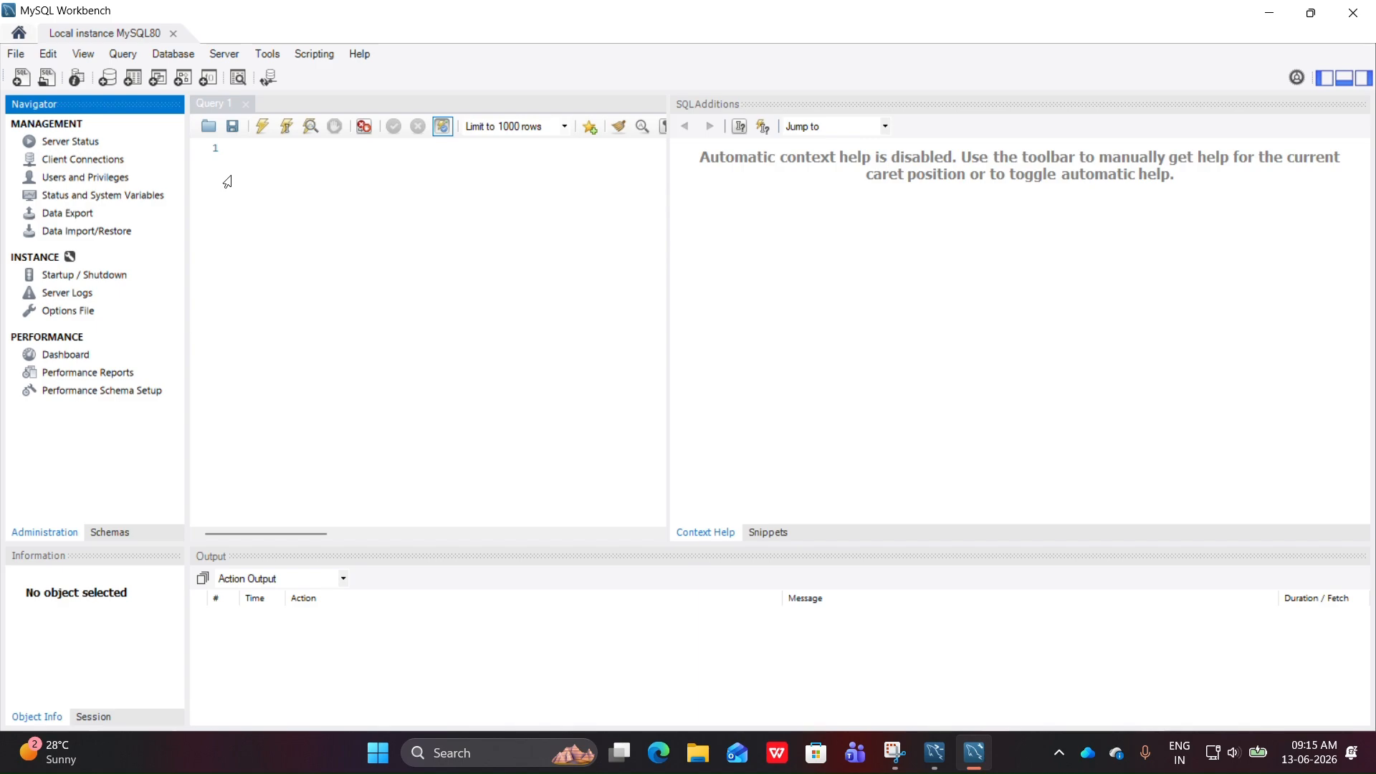
pyautogui.click(253, 171)
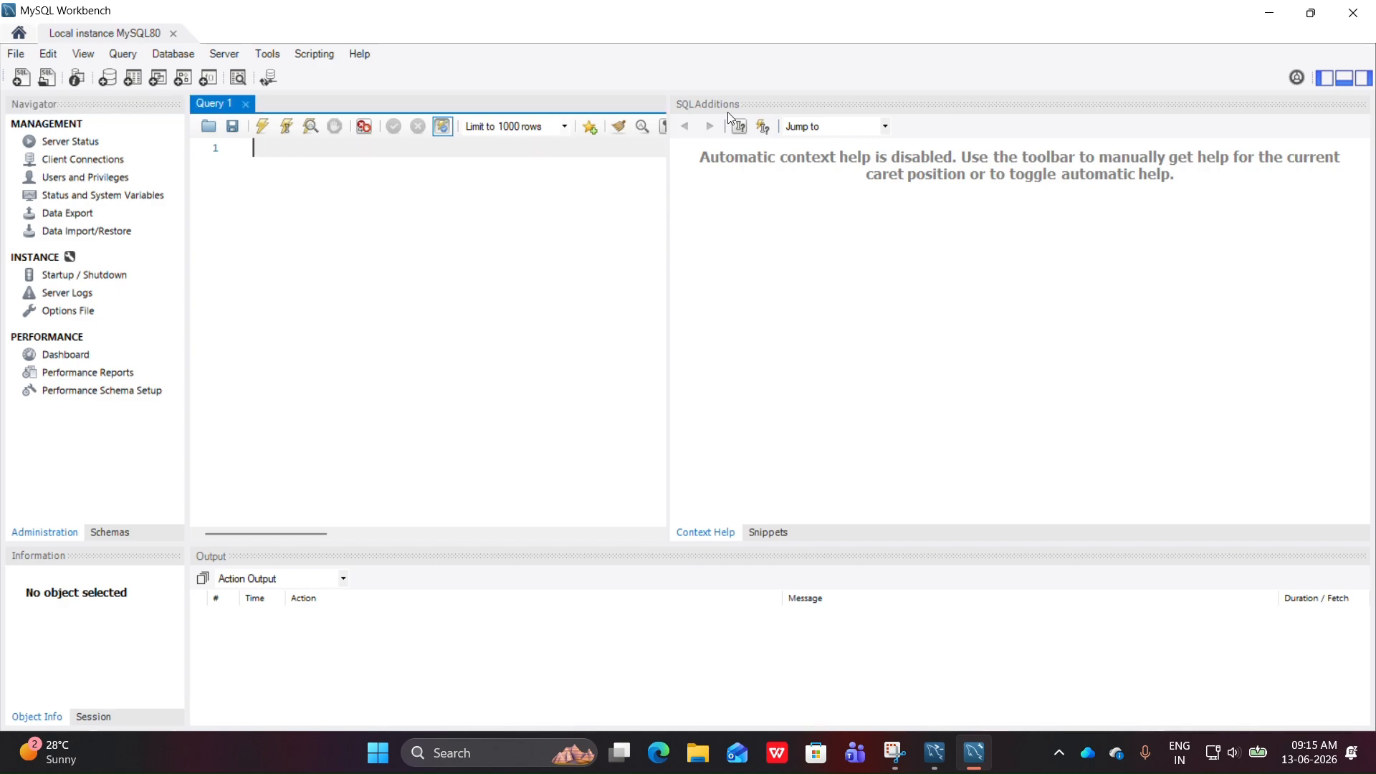